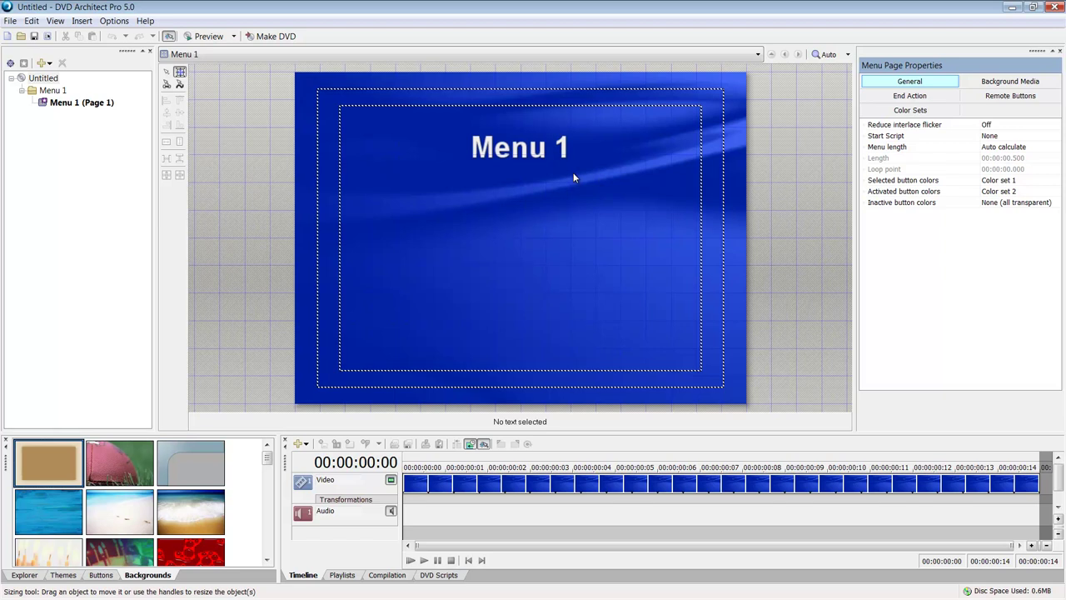
# Delete the 'Menu 1' title text from the blue menu page
pyautogui.click(492, 147)
pyautogui.press('Delete')
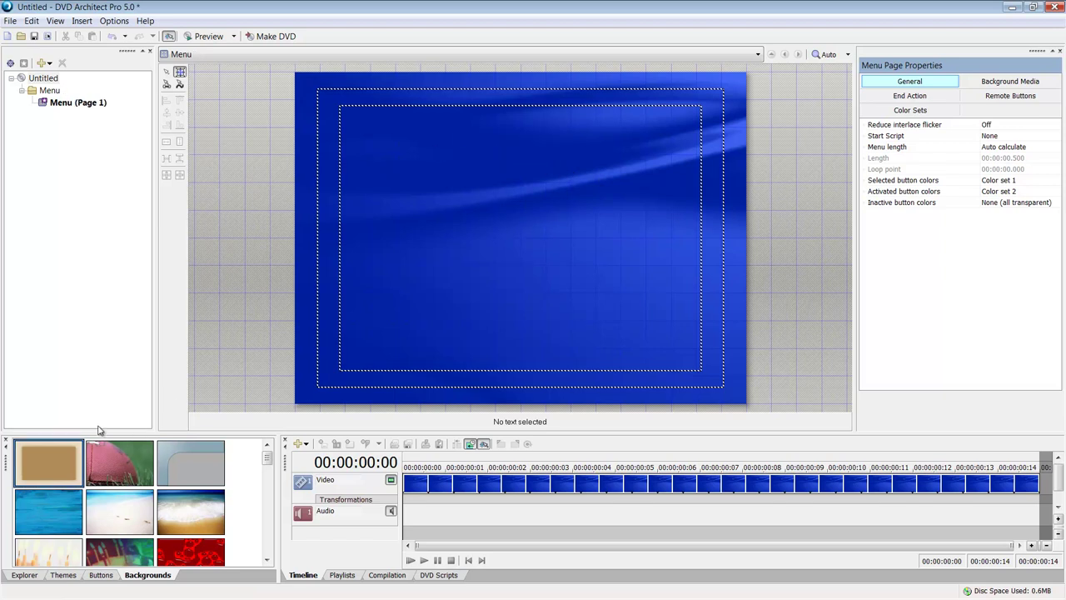
# Apply the tan parchment background and insert Master Talent Show as a text-only button
pyautogui.doubleClick(35, 455)
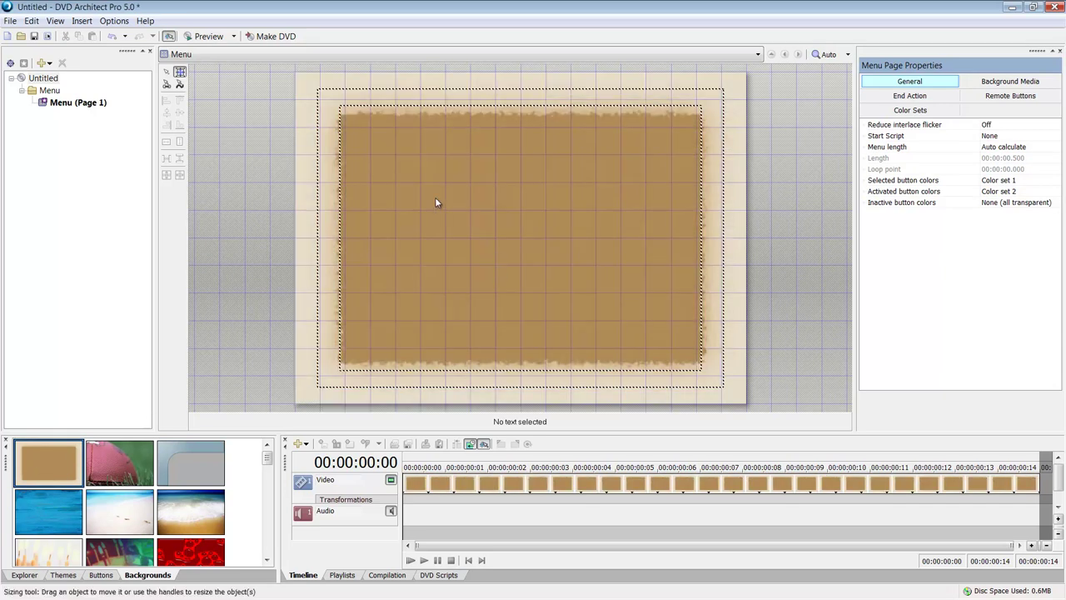
pyautogui.rightClick(435, 197)
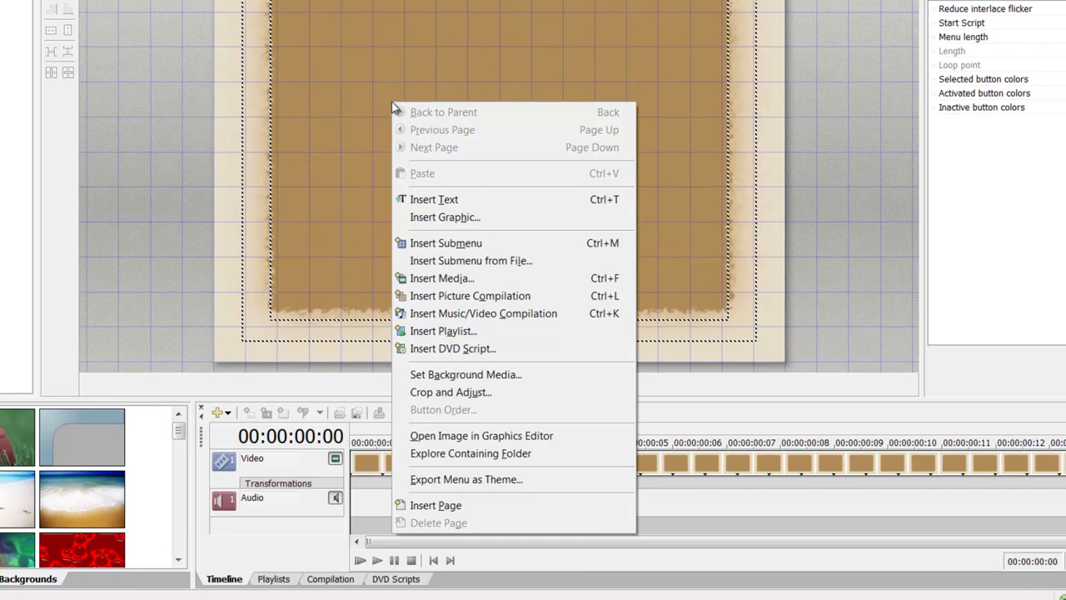
pyautogui.click(449, 278)
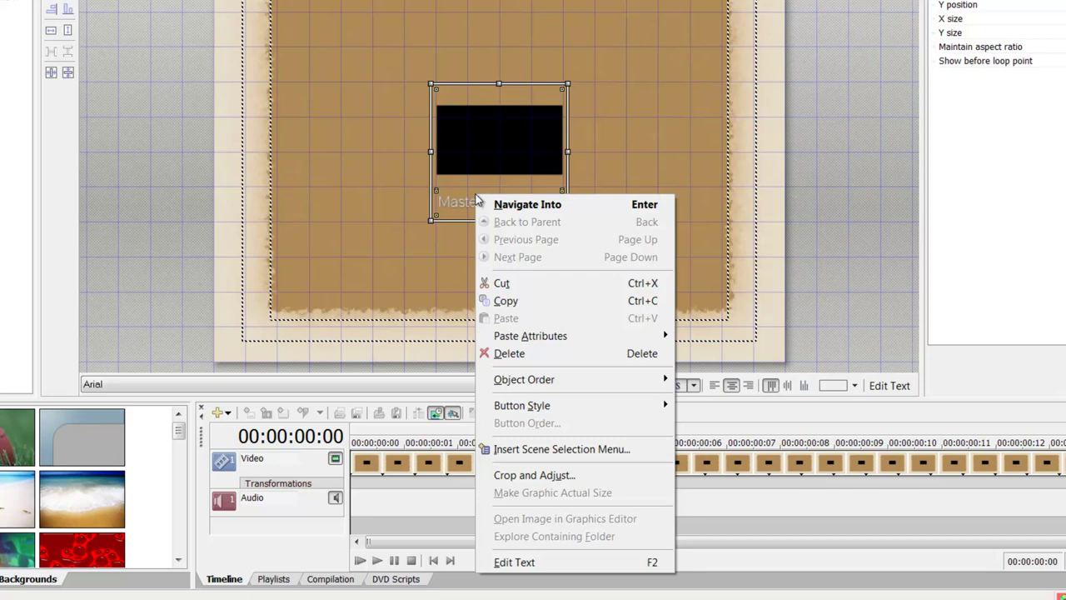
pyautogui.moveTo(607, 406)
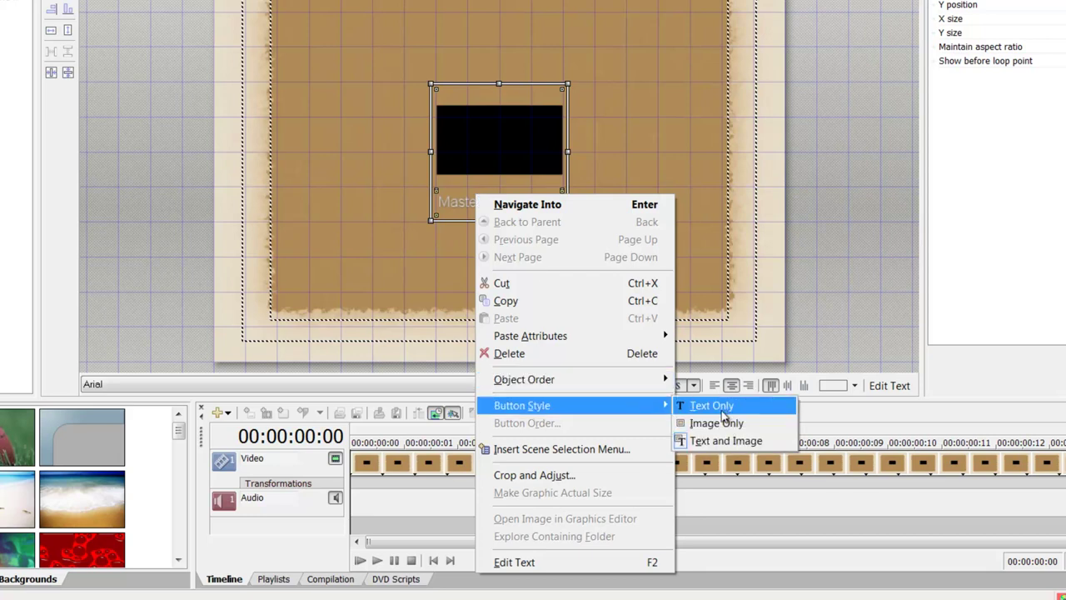
pyautogui.click(725, 411)
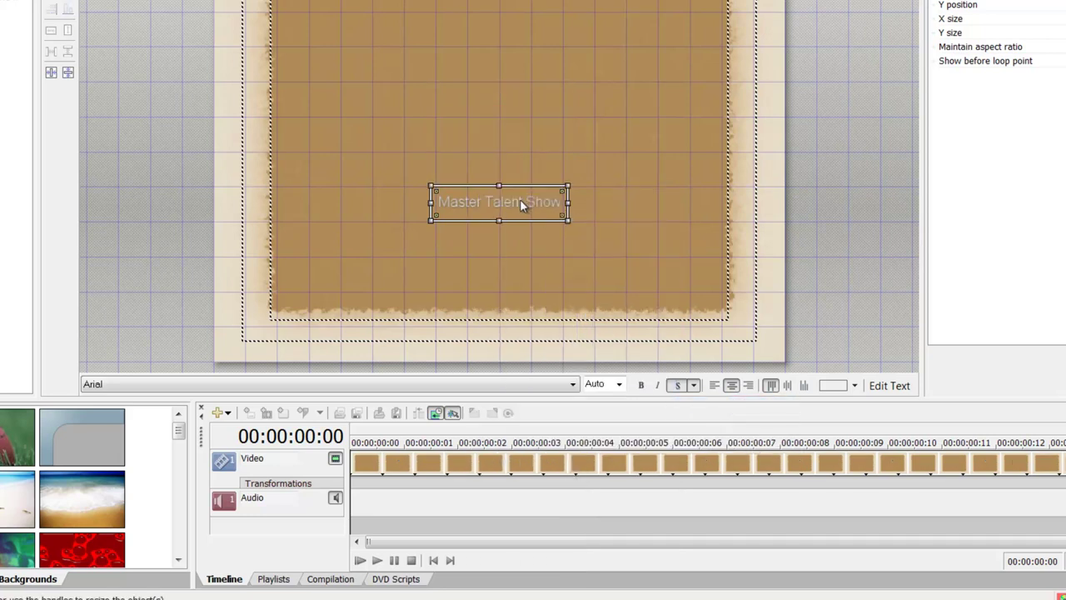
# Move the button to the lower left and relabel it 'PLAY ALL'
pyautogui.moveTo(520, 199); pyautogui.dragTo(366, 281)
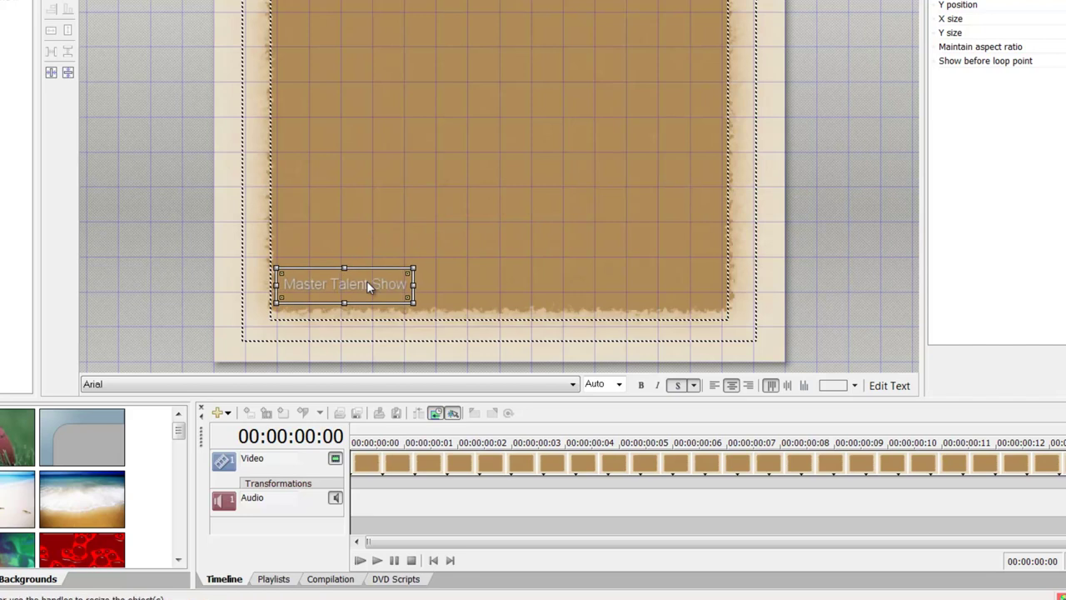
pyautogui.rightClick(366, 284)
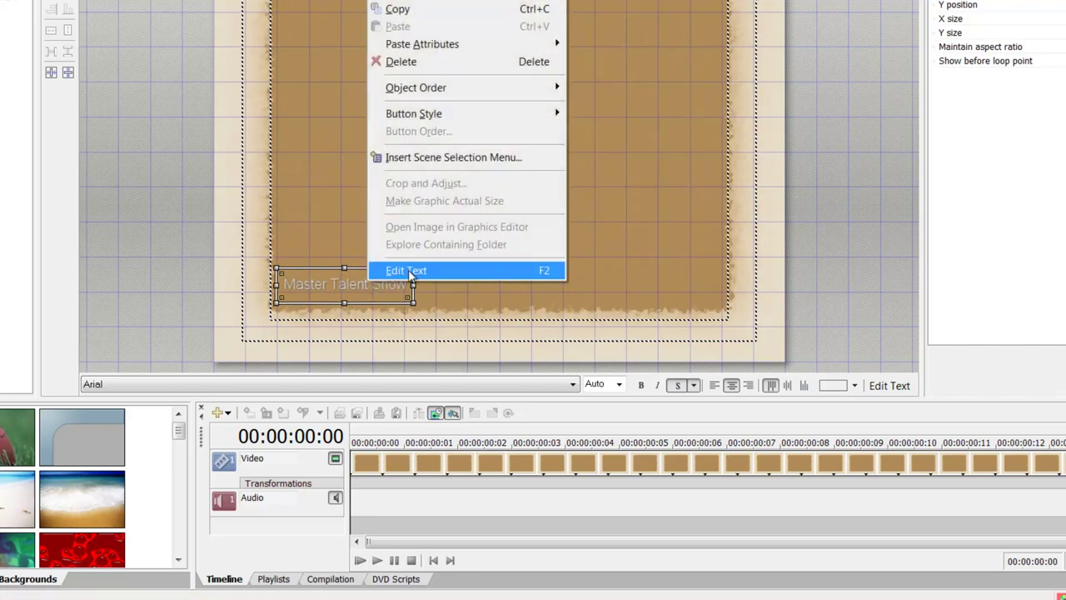
pyautogui.click(407, 271)
pyautogui.write('P')
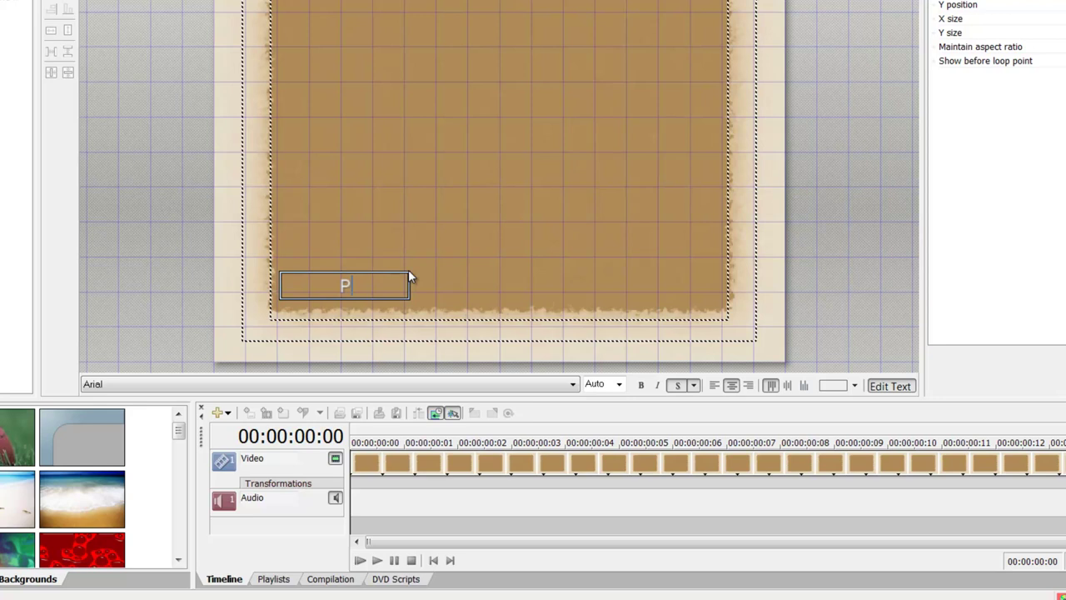
pyautogui.write('LAY ALL')
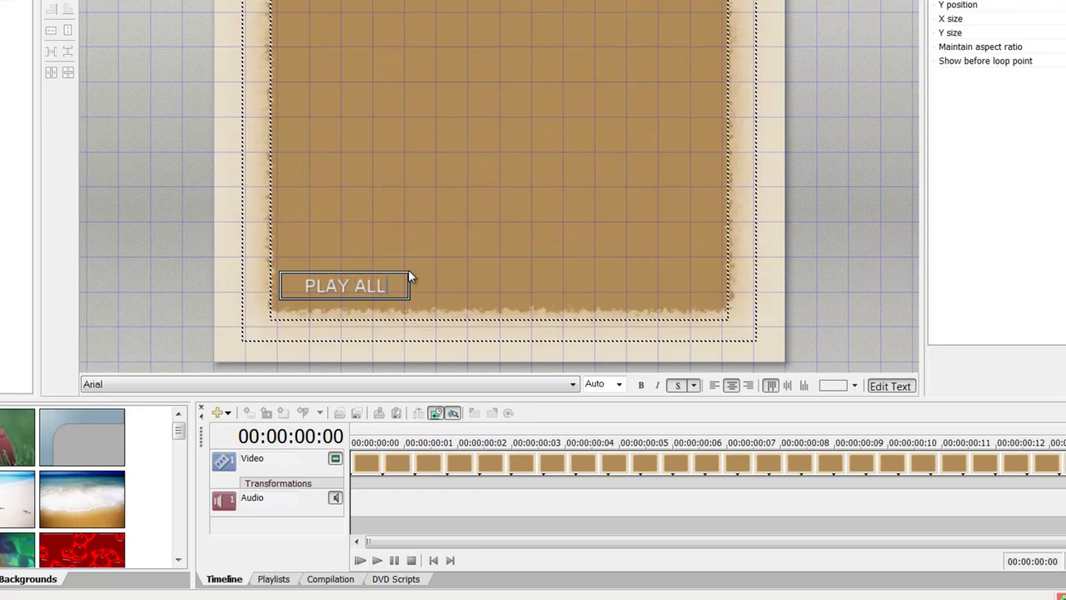
pyautogui.click(355, 292)
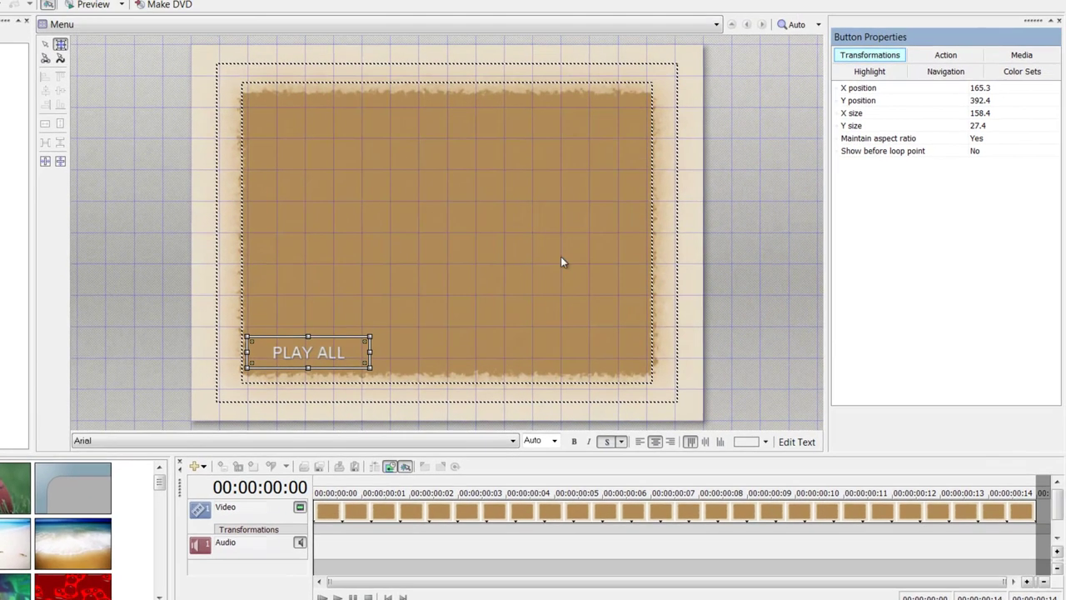
pyautogui.click(1022, 55)
pyautogui.click(945, 73)
pyautogui.click(874, 72)
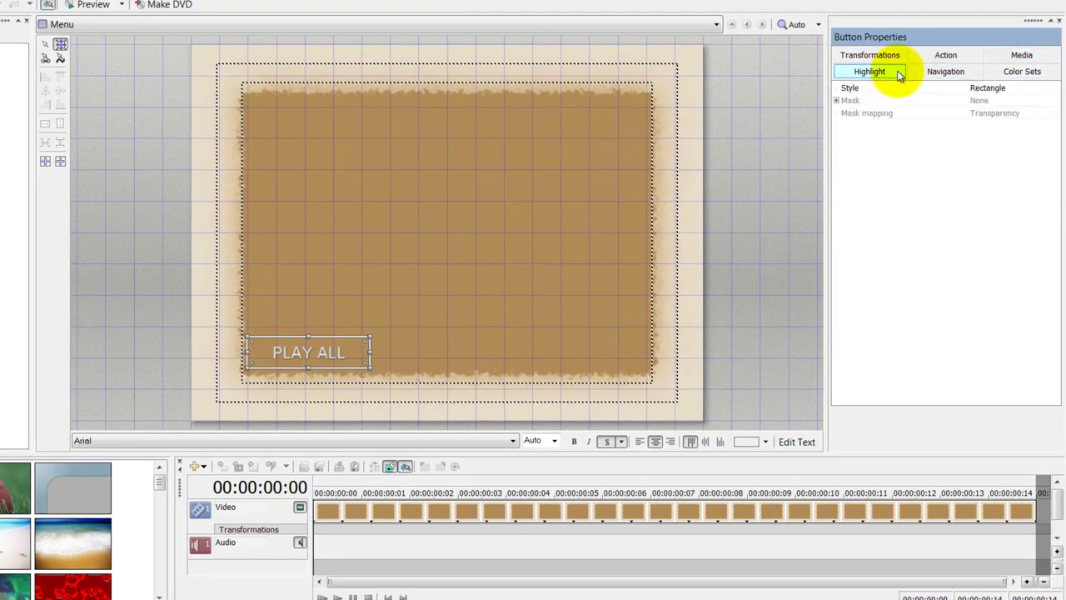
pyautogui.click(1023, 92)
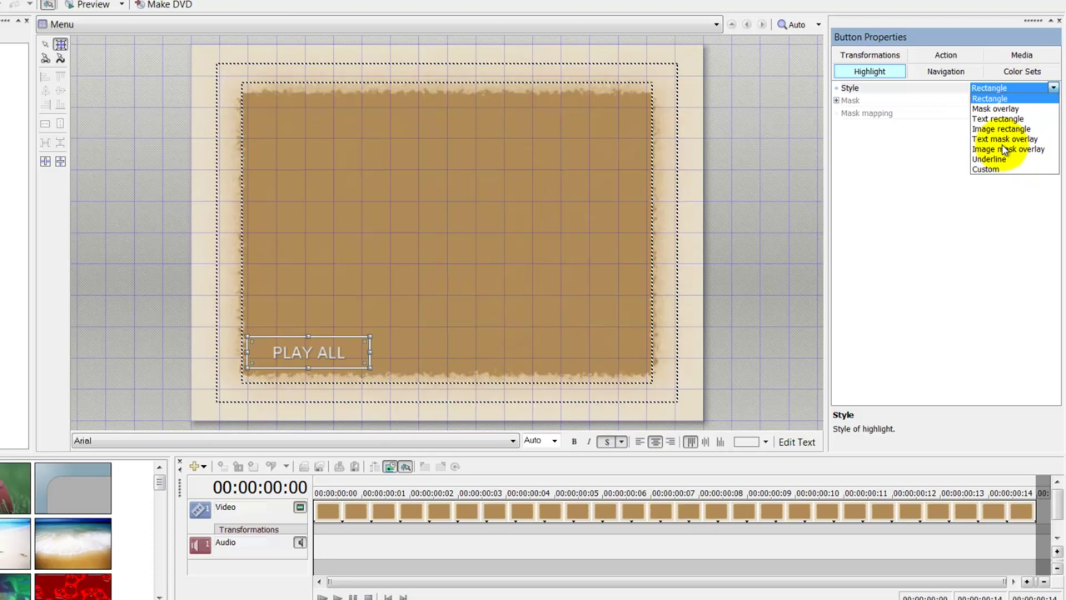
pyautogui.click(680, 233)
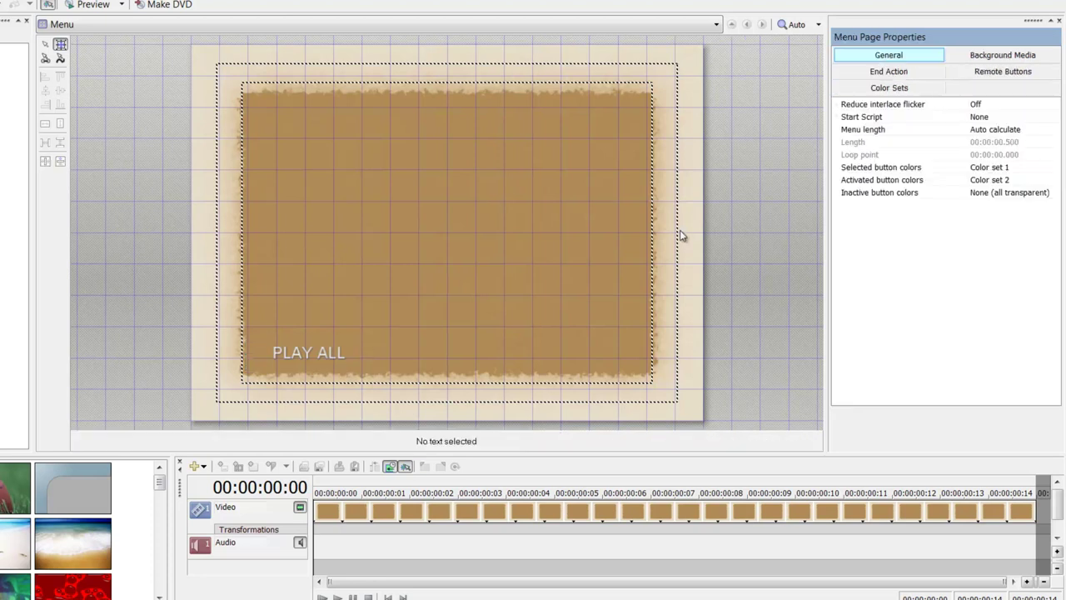
# Browse to replace the background video but cancel, keeping the parchment; then select PLAY ALL
pyautogui.click(1016, 55)
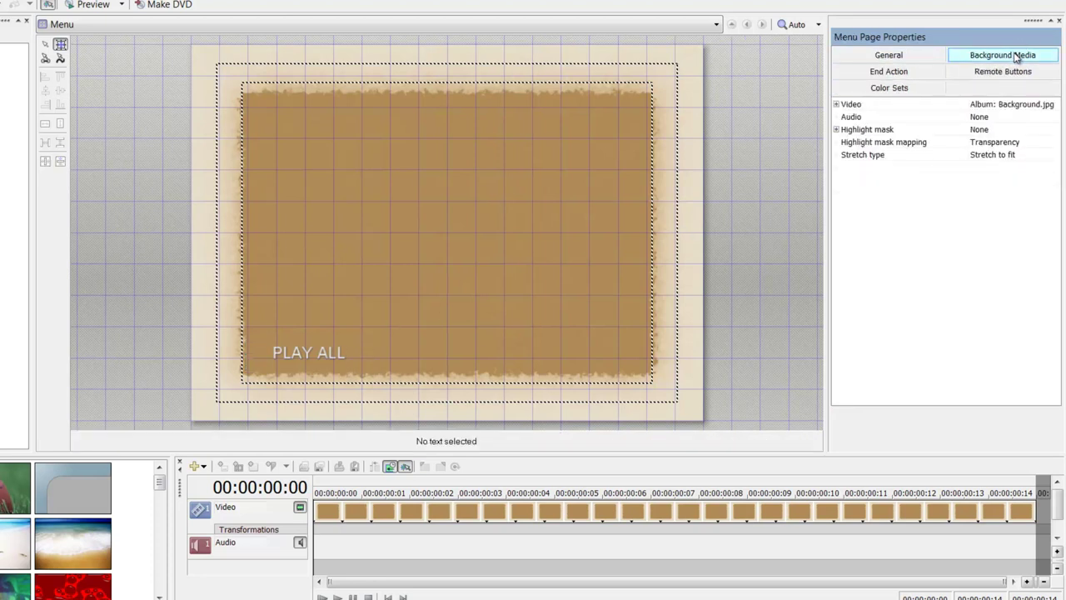
pyautogui.click(1048, 105)
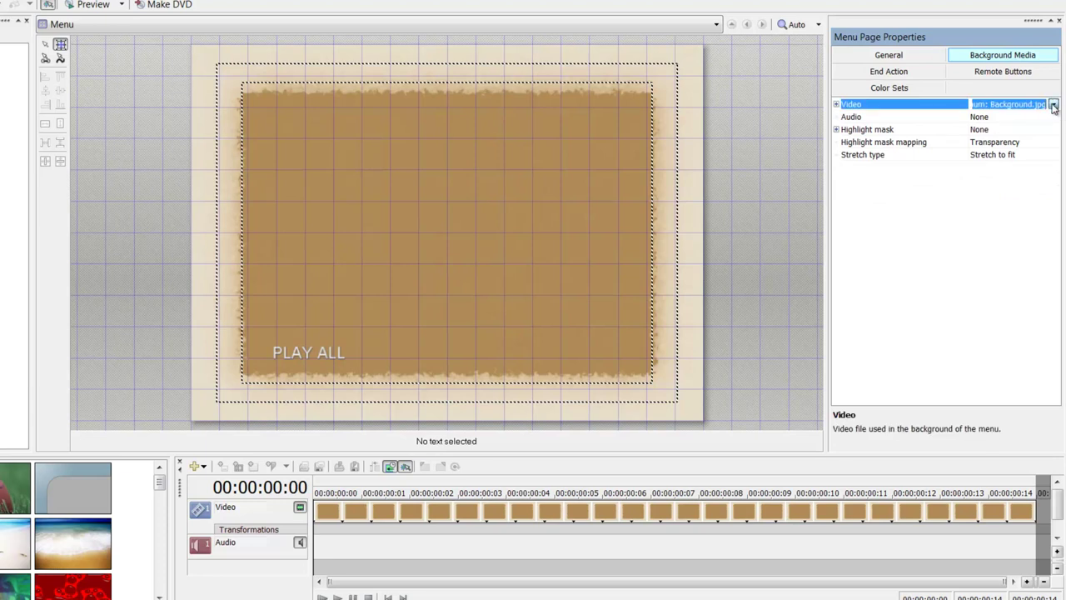
pyautogui.click(1053, 105)
pyautogui.click(1048, 122)
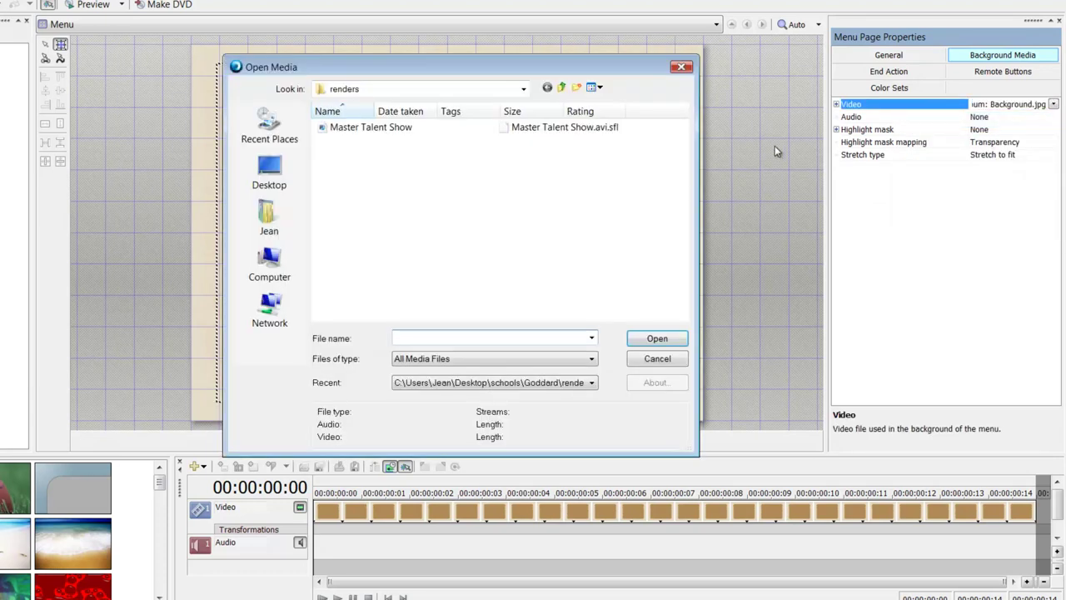
pyautogui.click(562, 88)
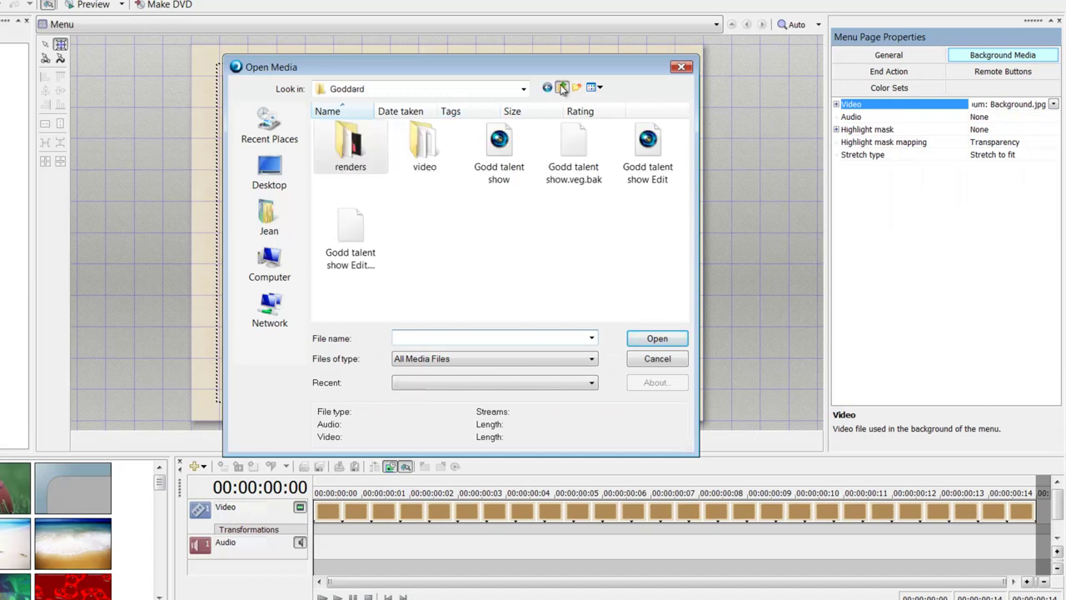
pyautogui.click(562, 88)
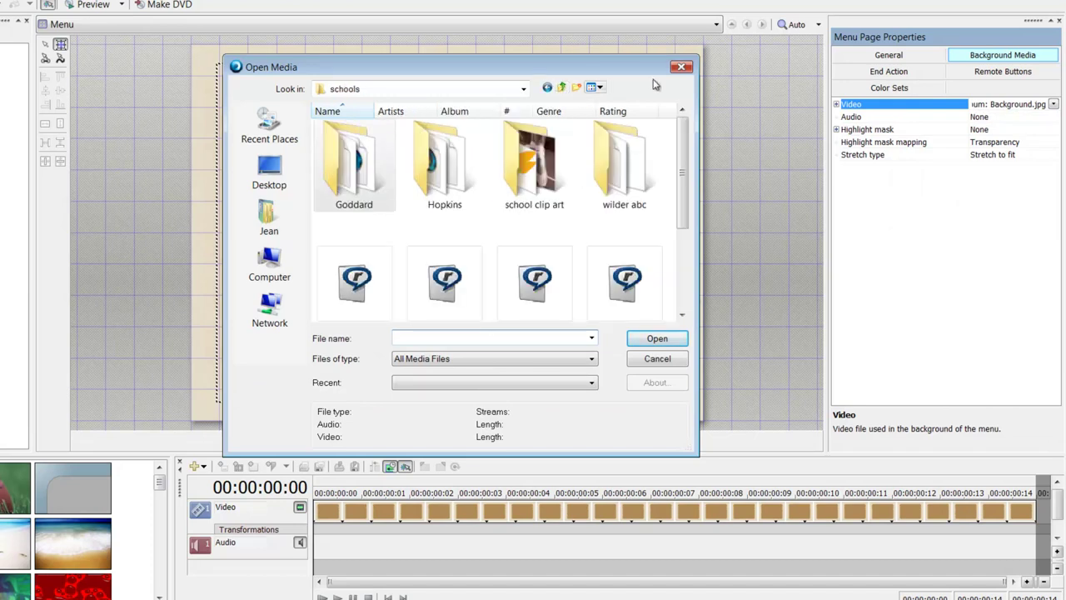
pyautogui.click(681, 66)
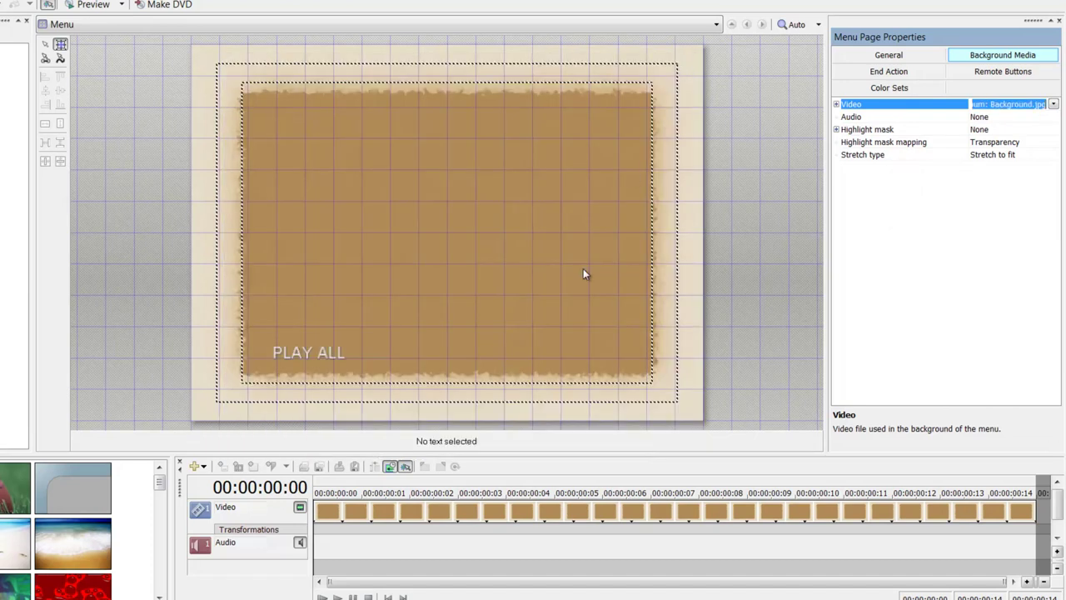
pyautogui.click(291, 354)
pyautogui.rightClick(291, 354)
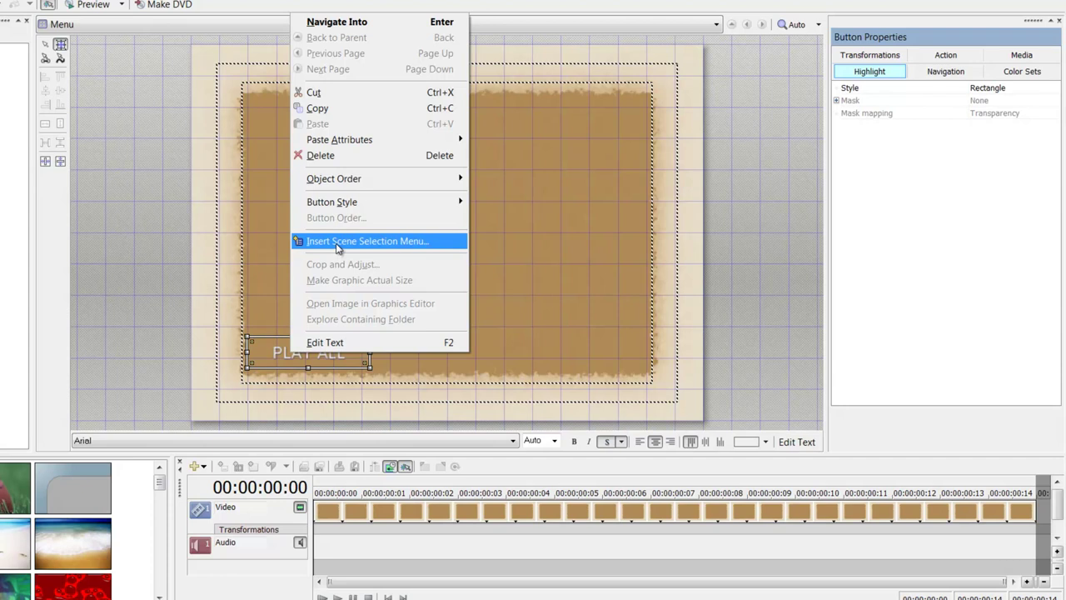
pyautogui.click(405, 361)
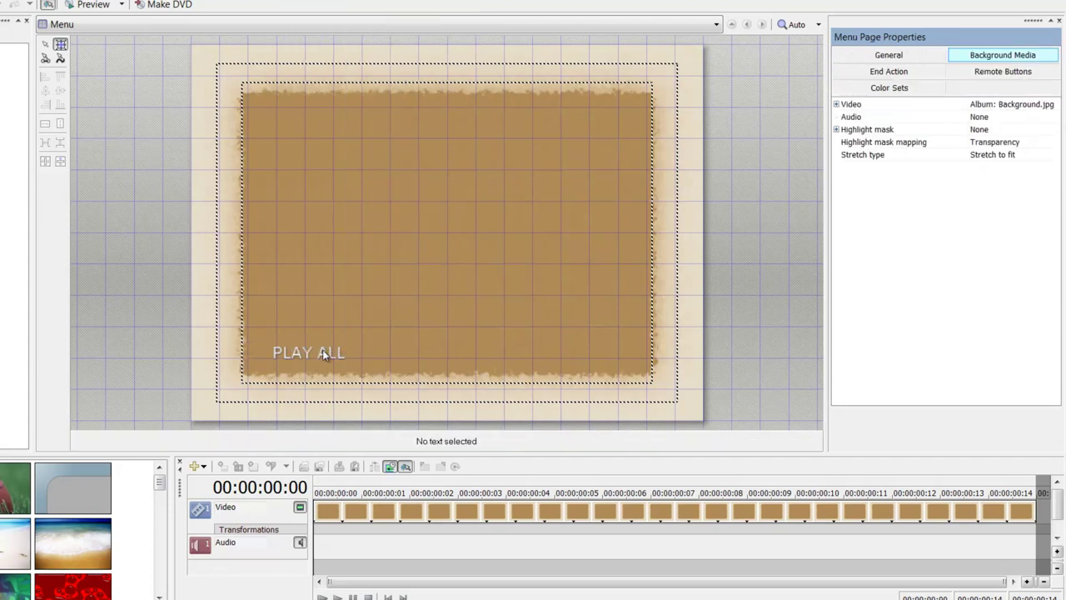
pyautogui.doubleClick(322, 352)
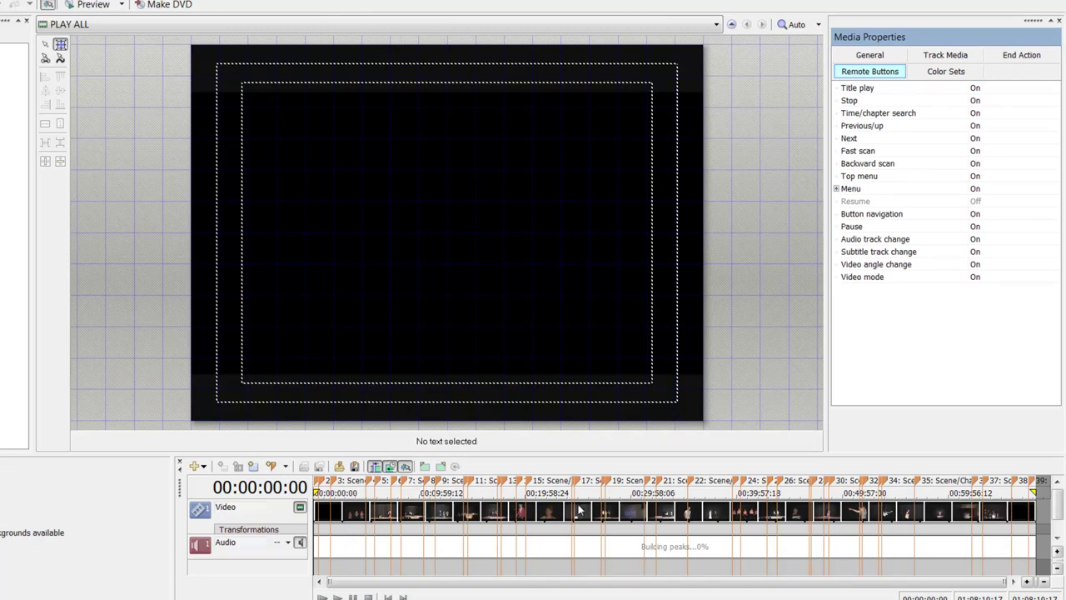
pyautogui.click(772, 511)
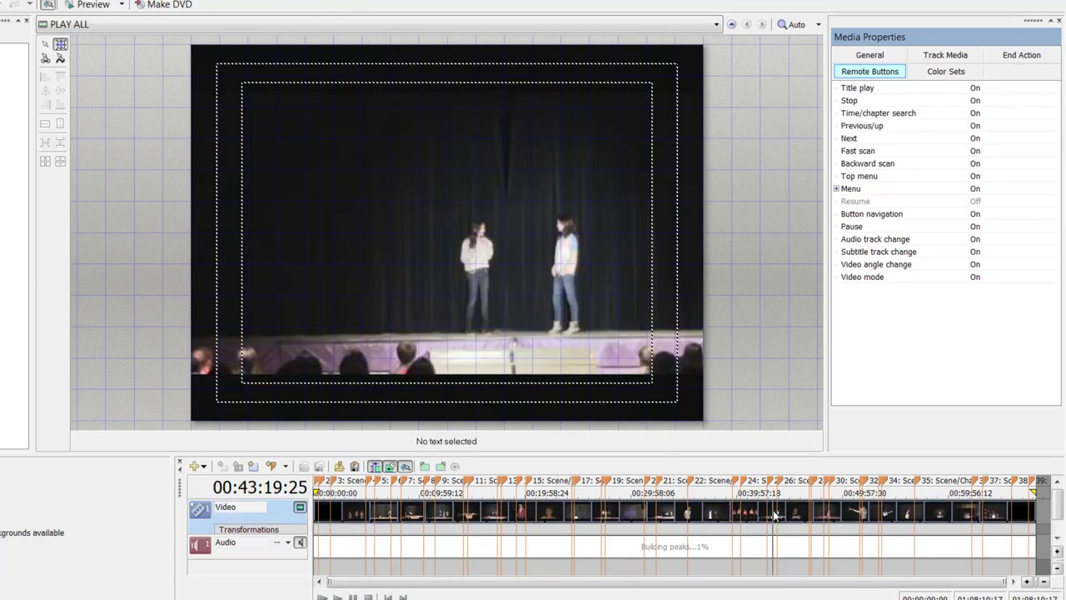
pyautogui.click(848, 511)
pyautogui.click(397, 531)
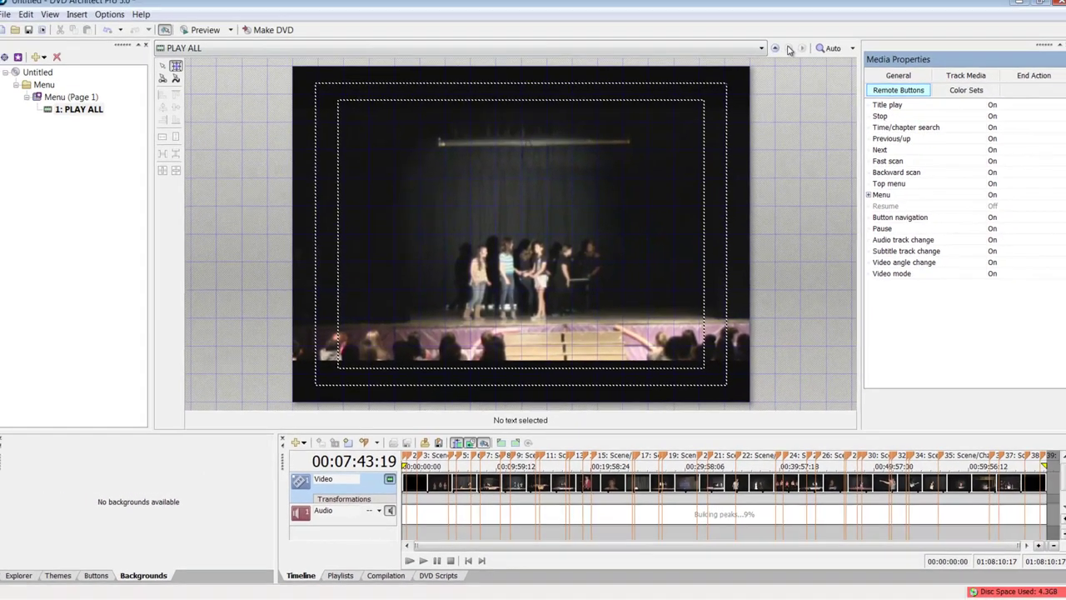
pyautogui.click(771, 55)
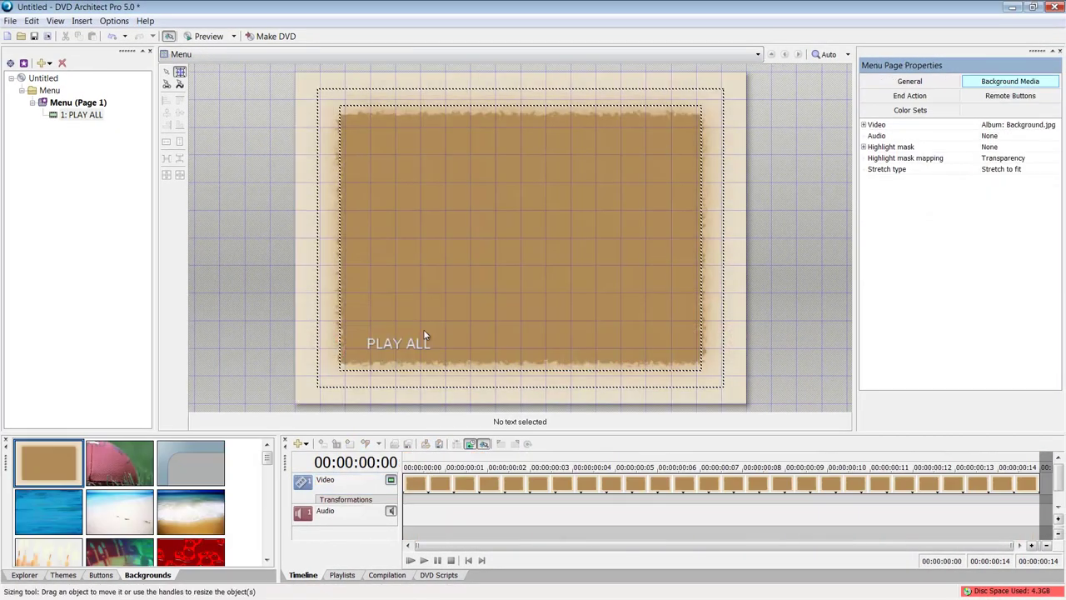
# Insert a Scene Selection menu from the PLAY ALL button and place its button at lower right
pyautogui.click(408, 350)
pyautogui.rightClick(408, 351)
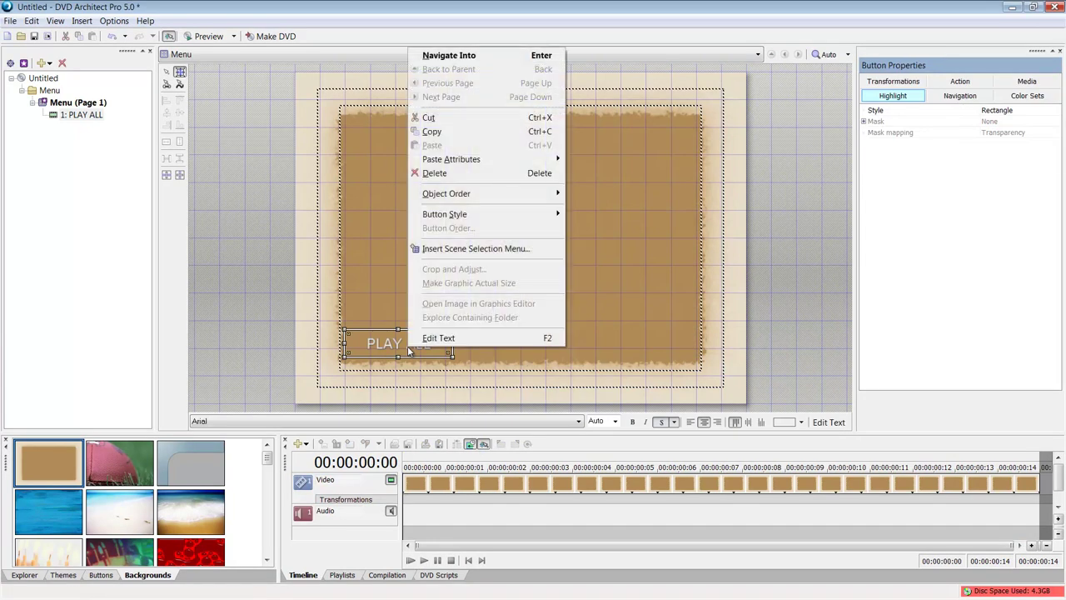
pyautogui.click(450, 248)
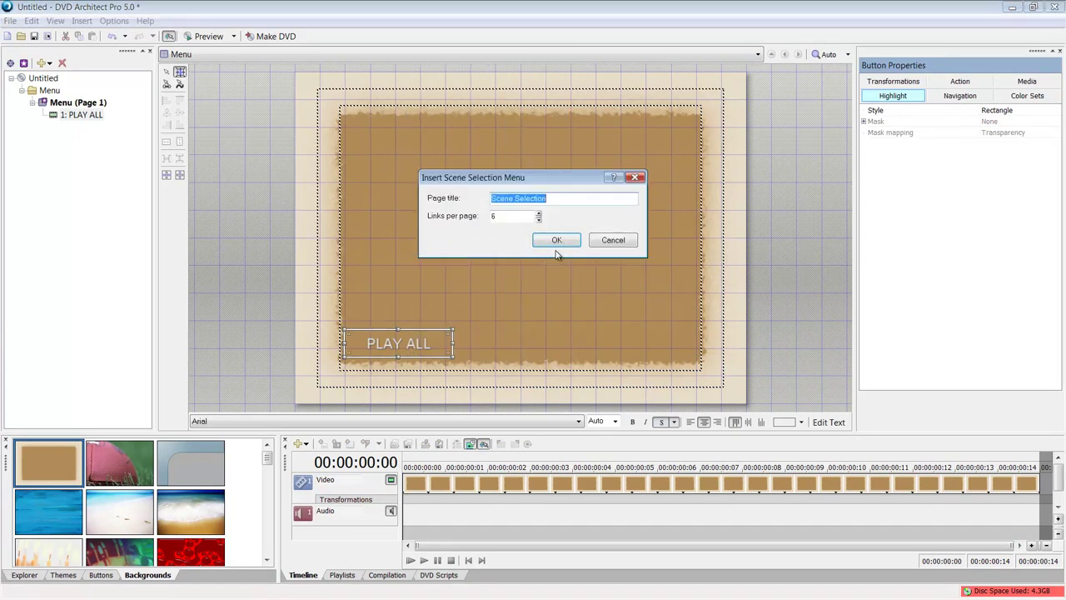
pyautogui.click(567, 241)
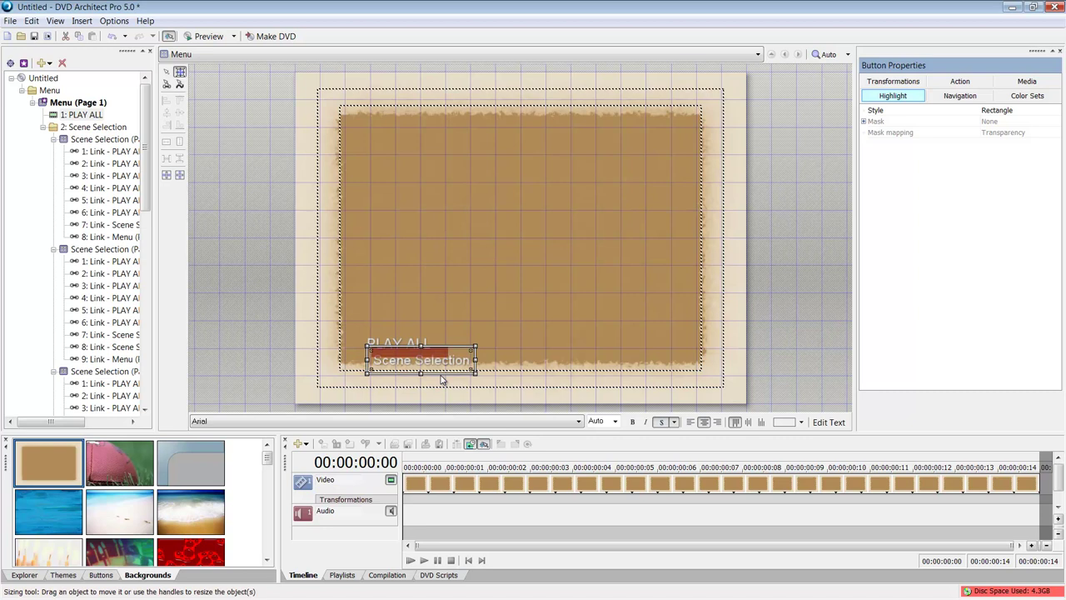
pyautogui.moveTo(433, 363); pyautogui.dragTo(640, 356)
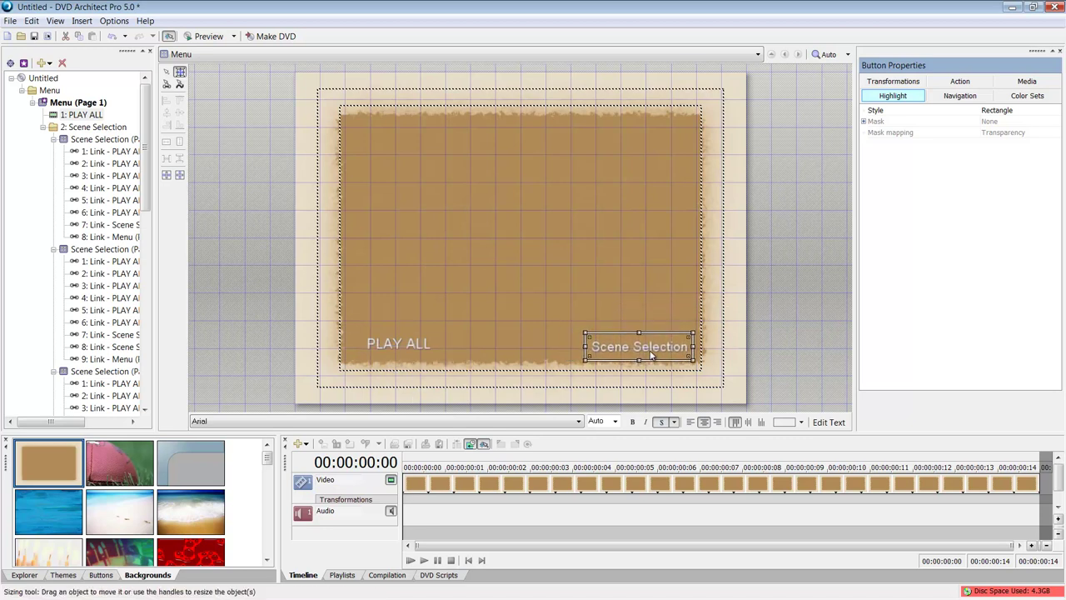
# Open the first Scene Selection page and delete its title text
pyautogui.doubleClick(640, 350)
pyautogui.click(534, 150)
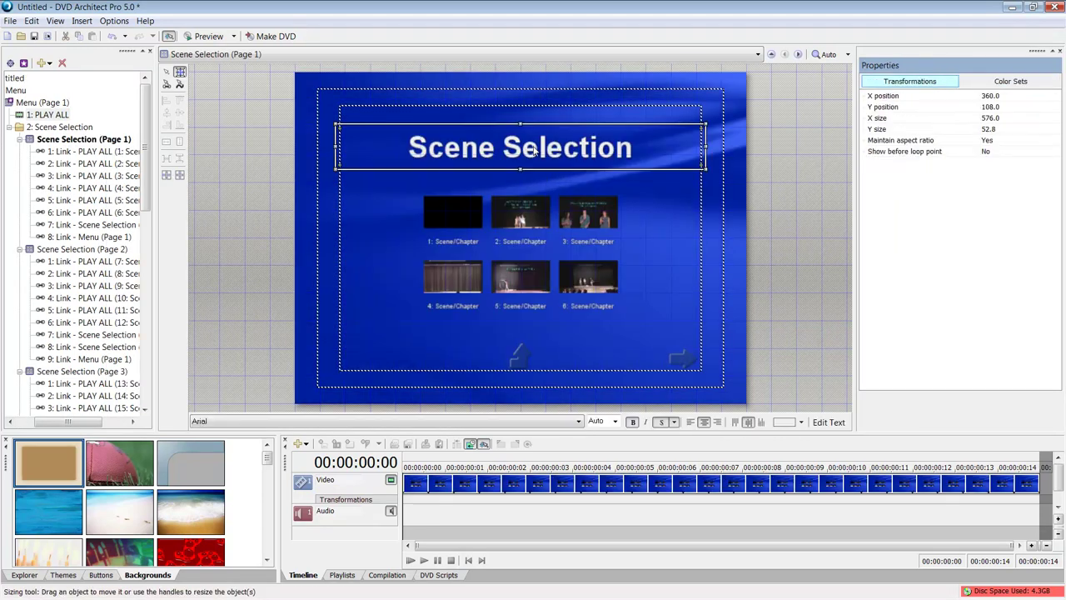
pyautogui.press('Delete')
pyautogui.click(444, 212)
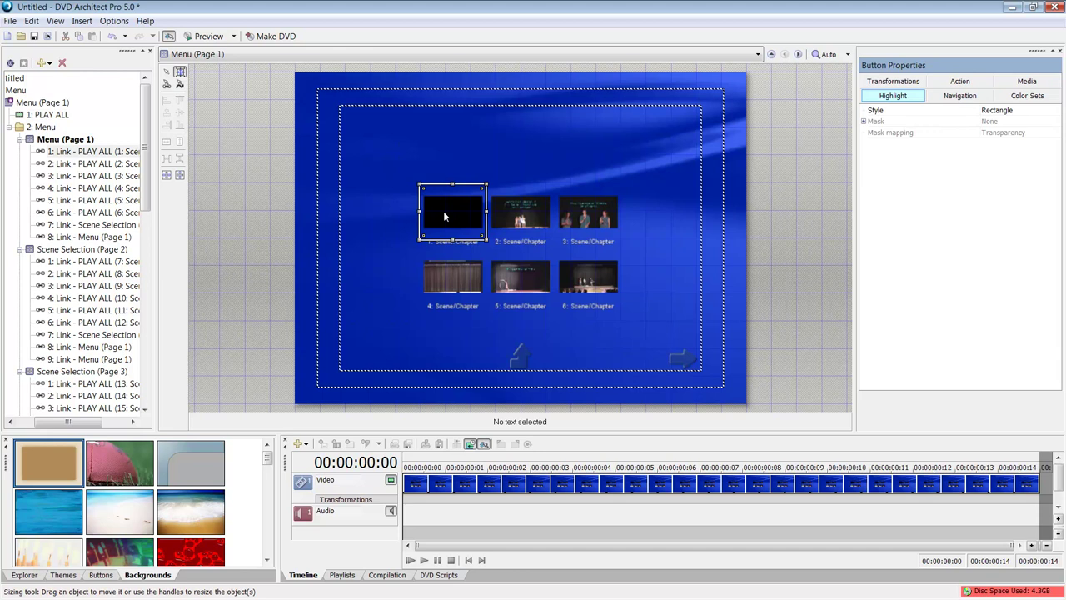
# Select the six thumbnails without the arrows, enlarge them, and set their style to Image Only
pyautogui.hotkey('ctrl', 'a')
pyautogui.keyDown('ctrl'); pyautogui.click(679, 358); pyautogui.keyUp('ctrl')
pyautogui.keyDown('ctrl'); pyautogui.click(519, 360); pyautogui.keyUp('ctrl')
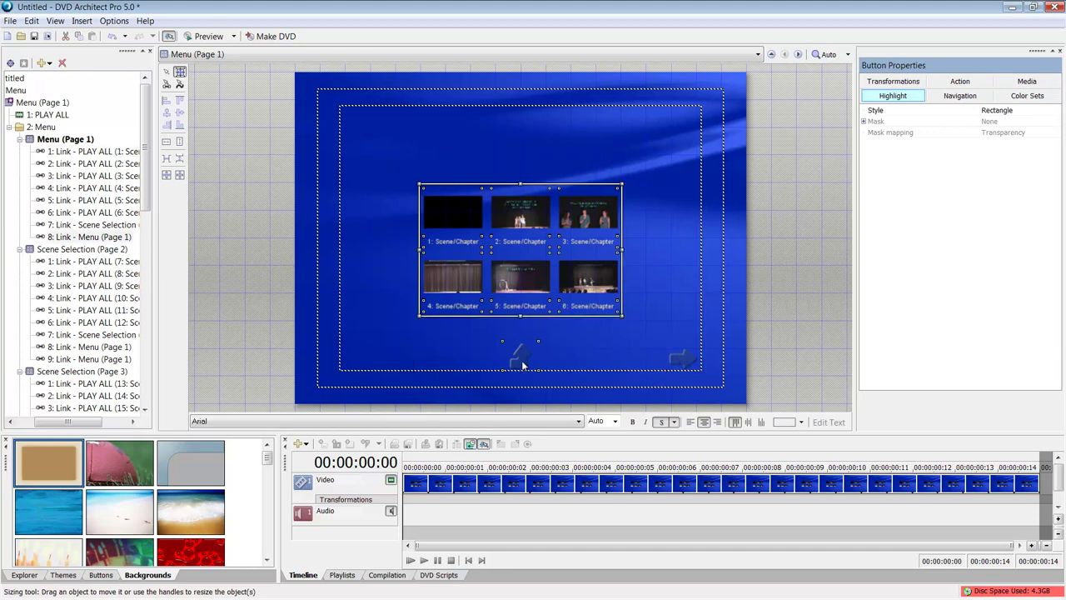
pyautogui.moveTo(417, 181); pyautogui.dragTo(339, 107)
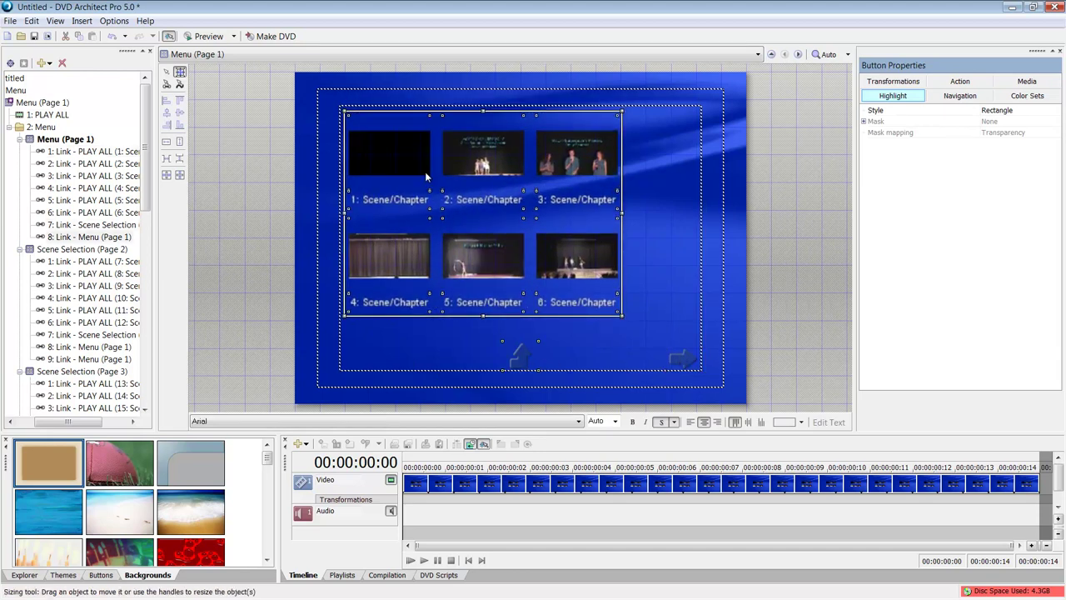
pyautogui.moveTo(621, 316); pyautogui.dragTo(695, 324)
pyautogui.rightClick(671, 285)
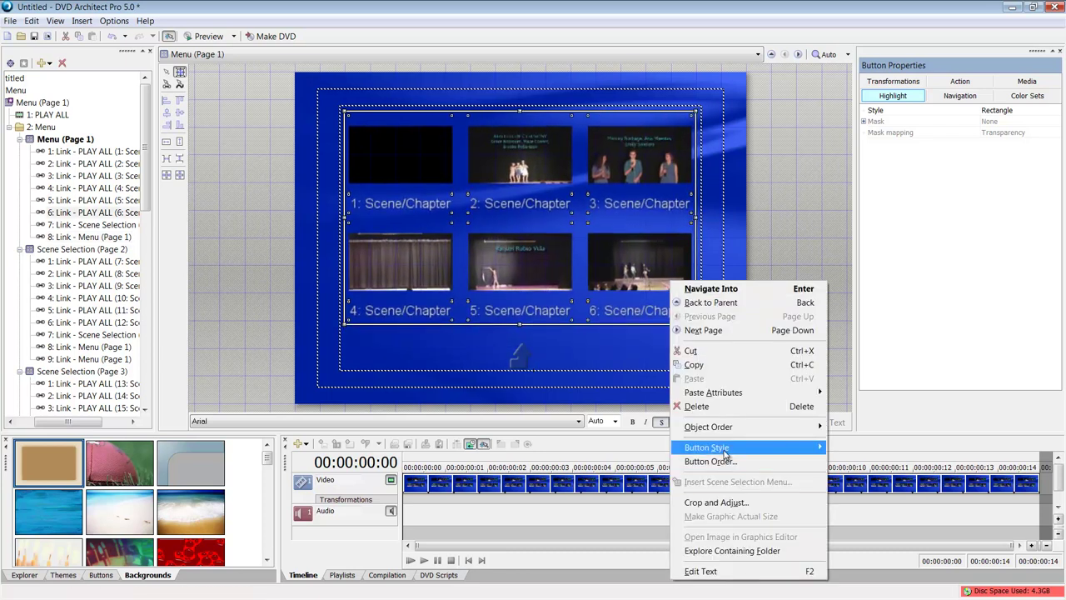
pyautogui.moveTo(725, 454)
pyautogui.click(860, 461)
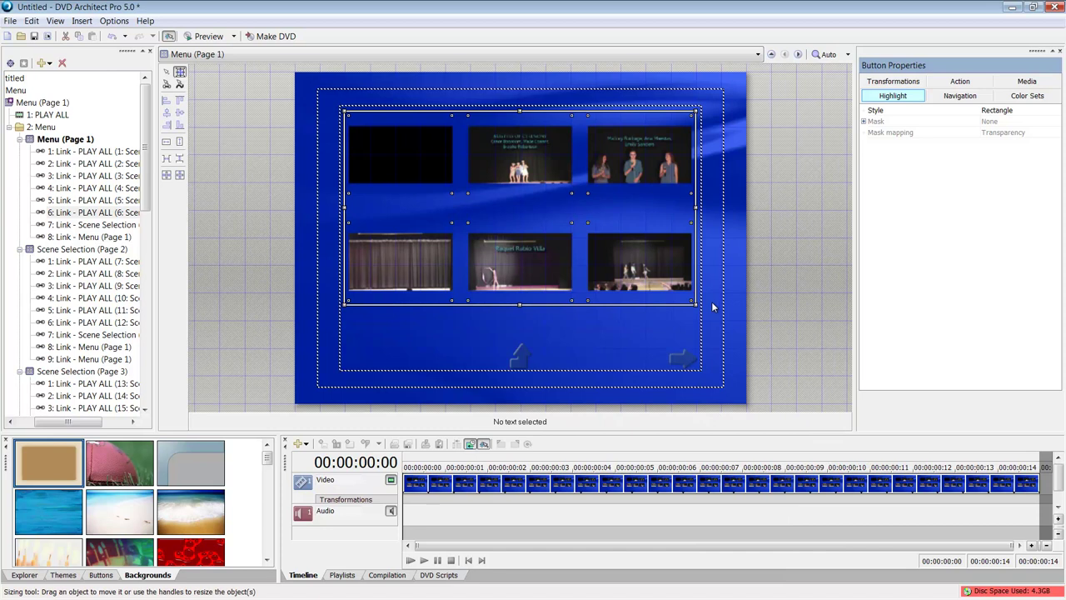
pyautogui.moveTo(694, 305); pyautogui.dragTo(698, 327)
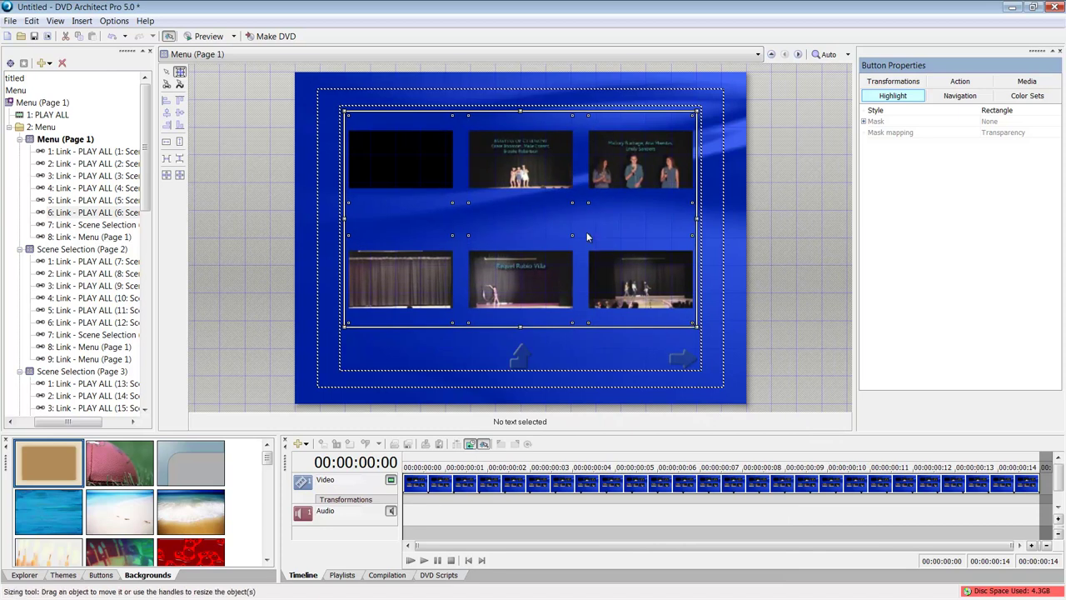
pyautogui.click(363, 270)
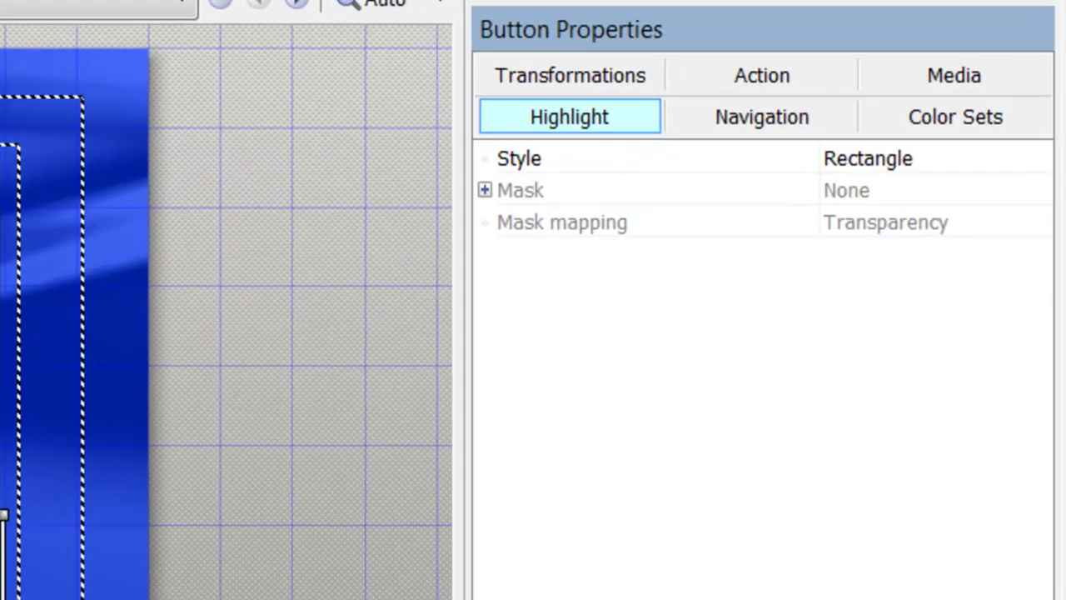
# Replace the scene page background with the 06-drum image from the school clip art folder
pyautogui.press('Escape')
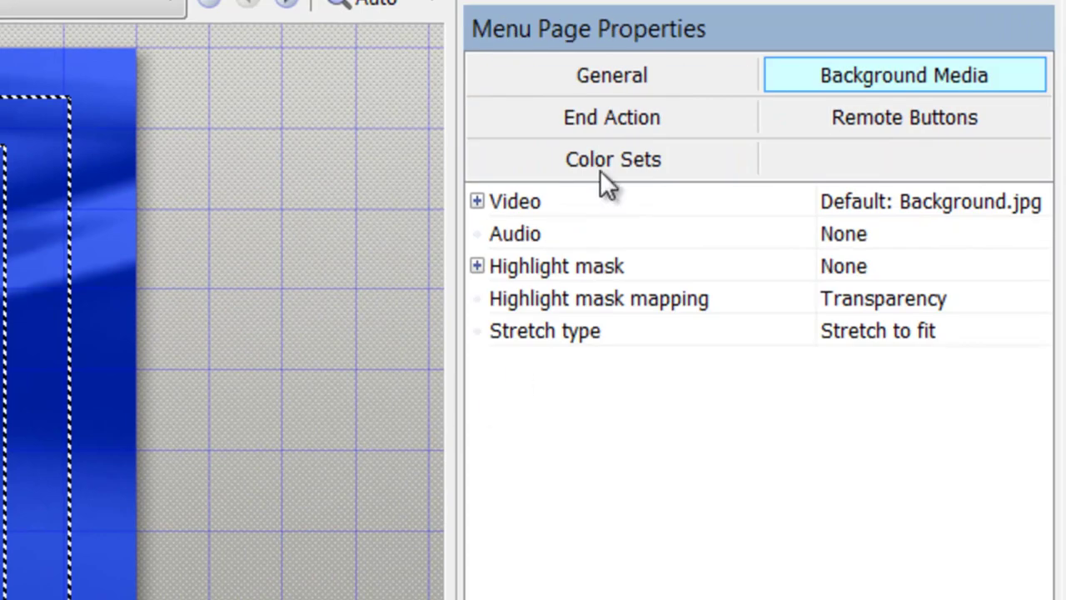
pyautogui.click(872, 202)
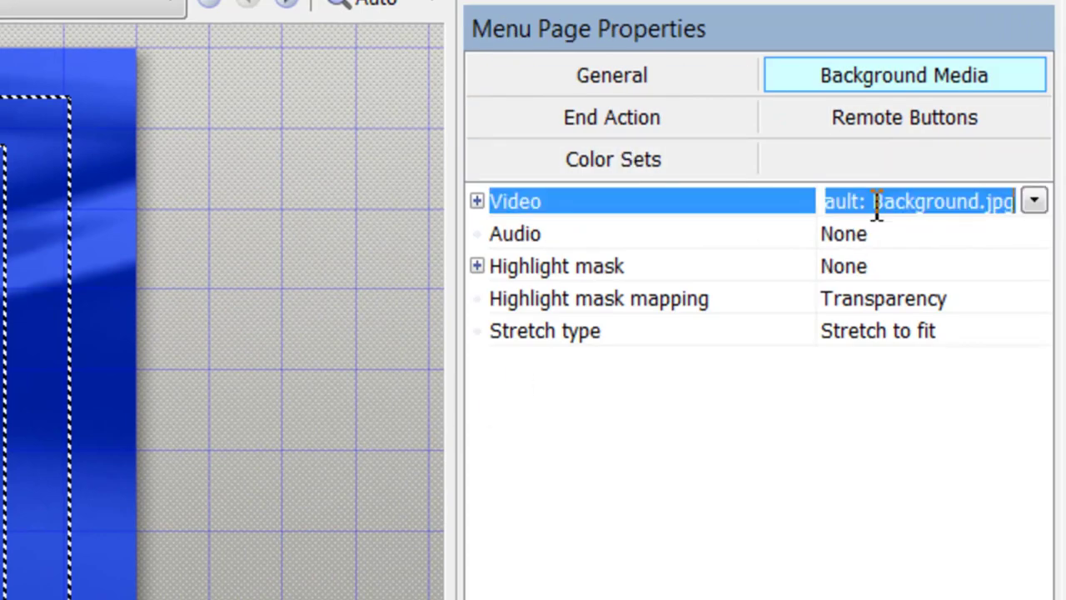
pyautogui.click(1035, 201)
pyautogui.click(1003, 238)
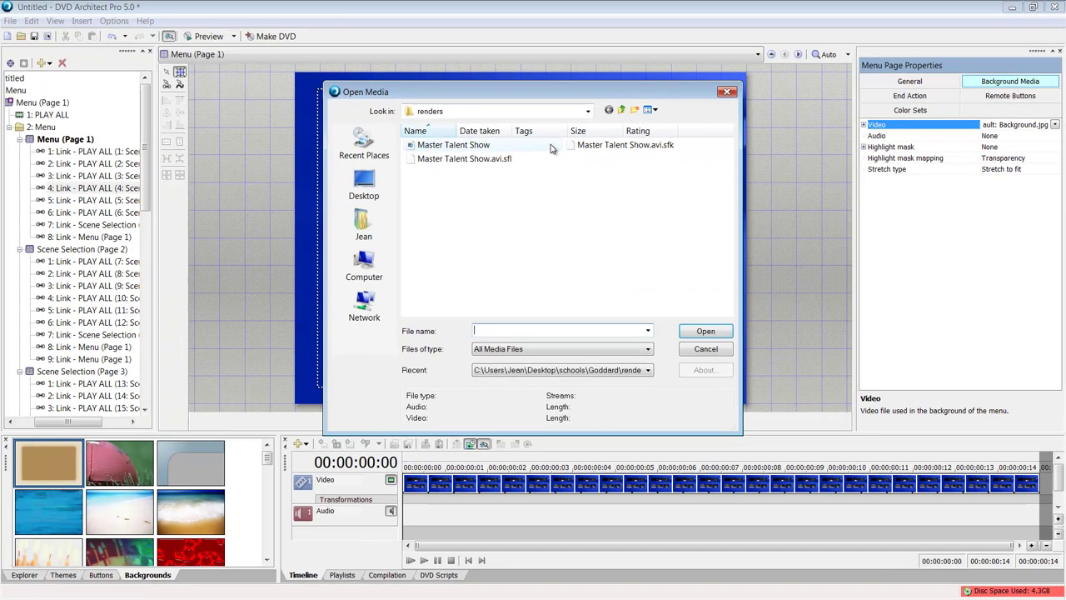
pyautogui.click(621, 110)
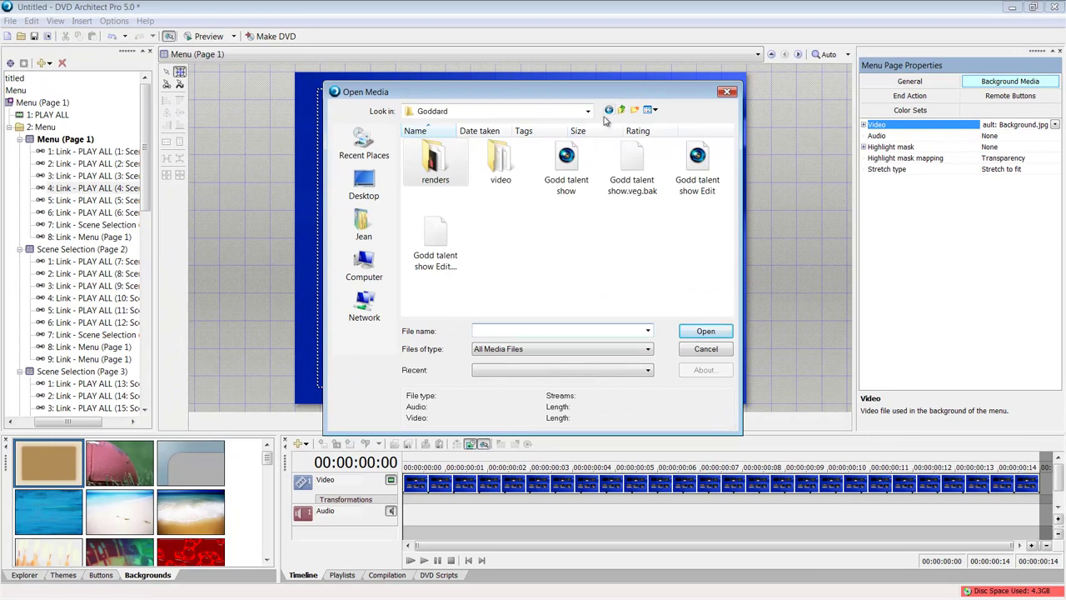
pyautogui.click(621, 110)
pyautogui.doubleClick(597, 175)
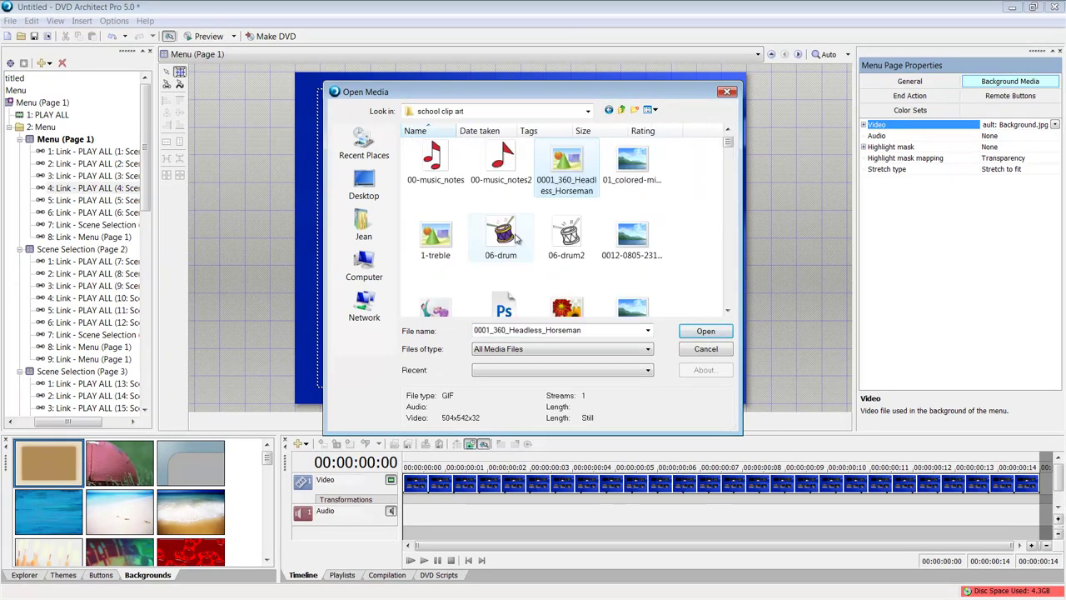
pyautogui.click(500, 238)
pyautogui.click(704, 331)
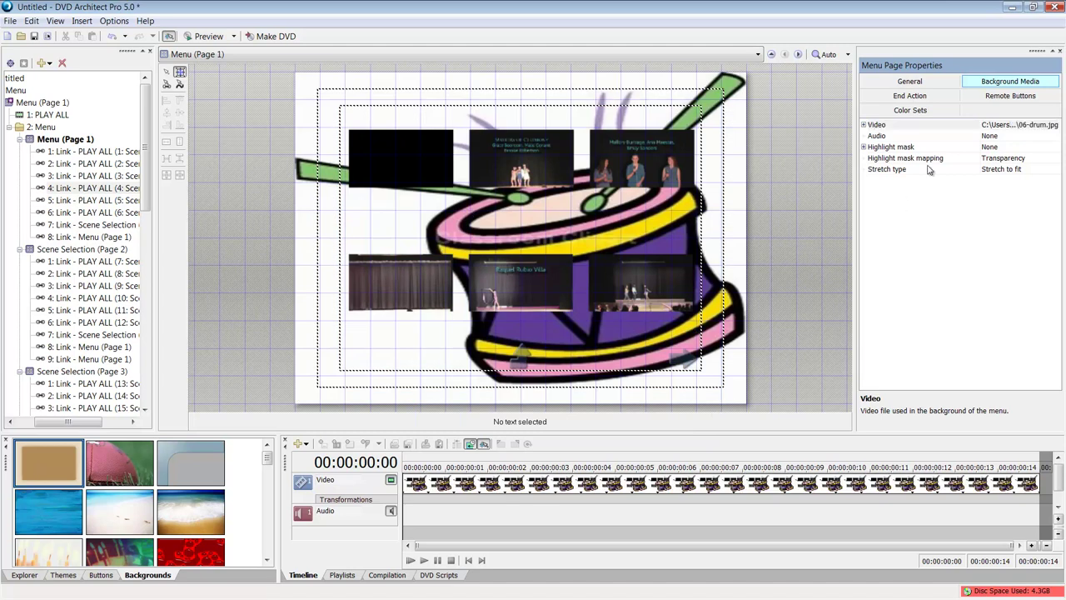
# Set the page's highlight mask mapping to Intensity
pyautogui.click(999, 158)
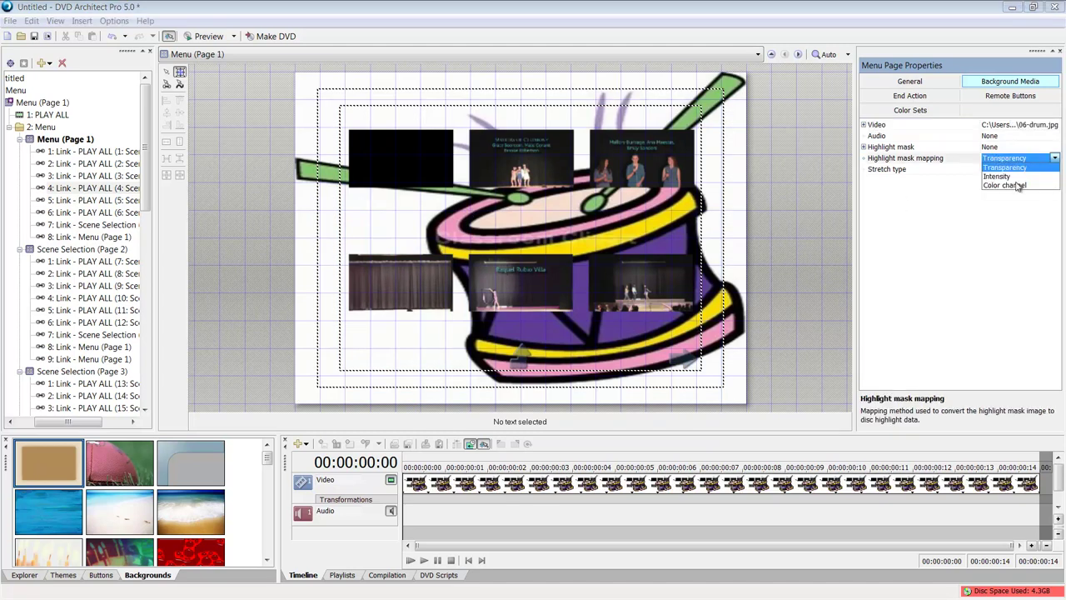
pyautogui.click(1017, 185)
pyautogui.click(1015, 159)
pyautogui.click(999, 185)
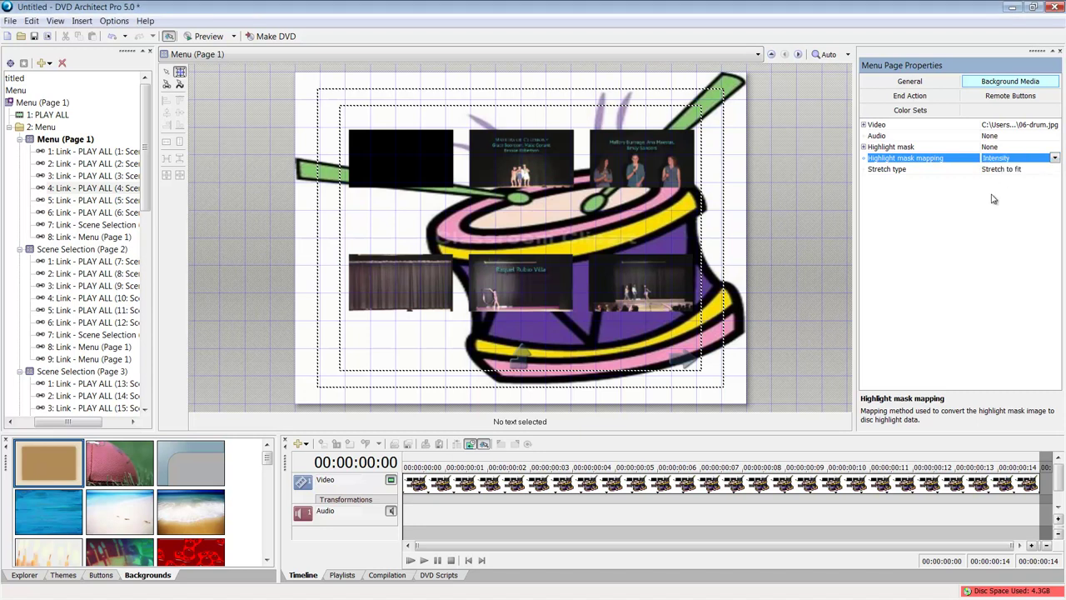
pyautogui.click(641, 257)
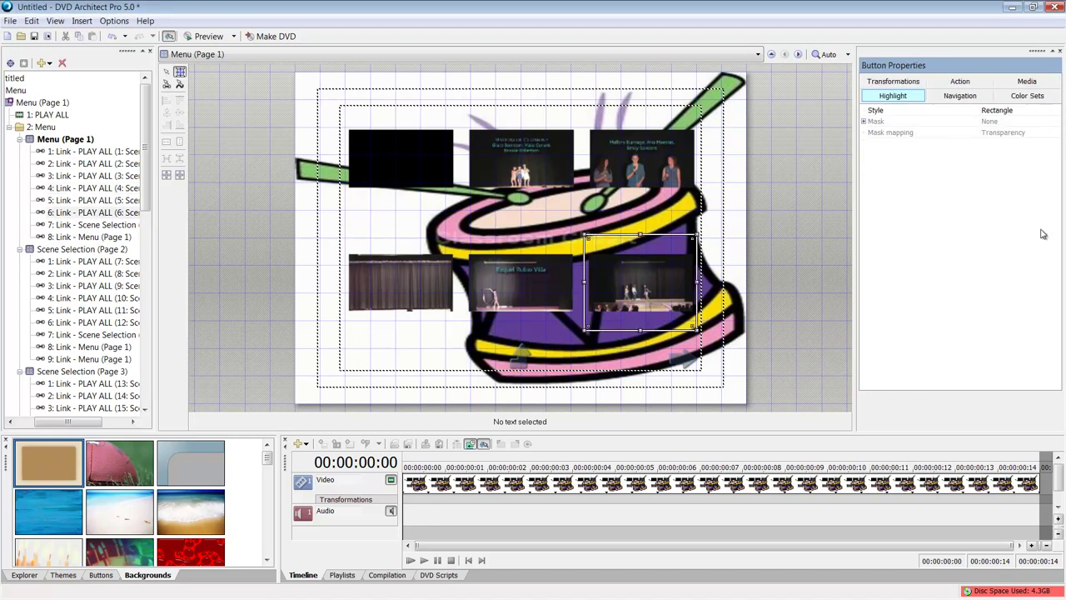
pyautogui.click(704, 224)
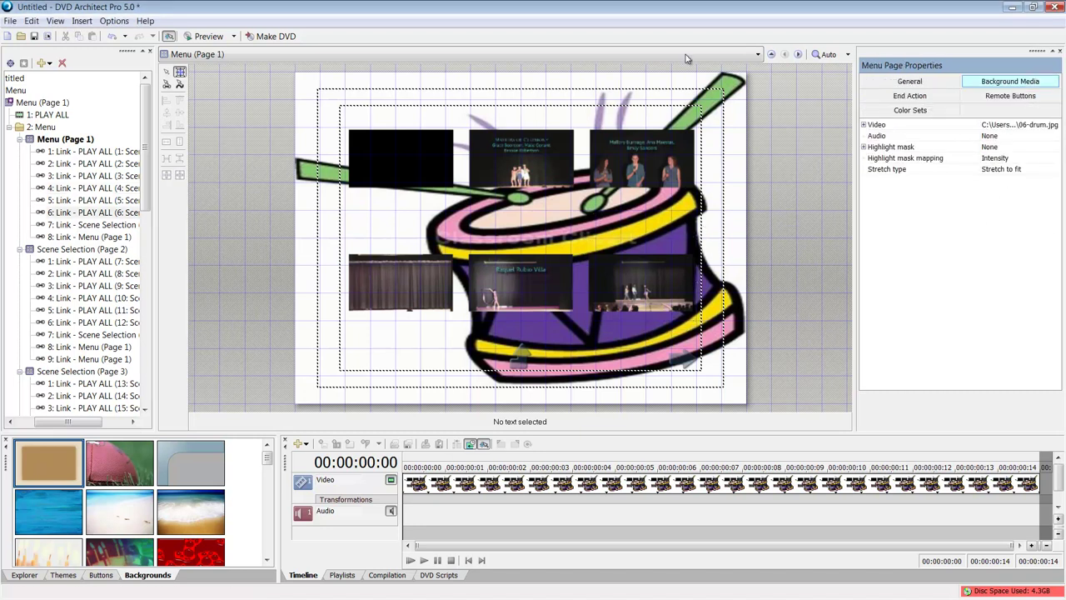
pyautogui.click(771, 55)
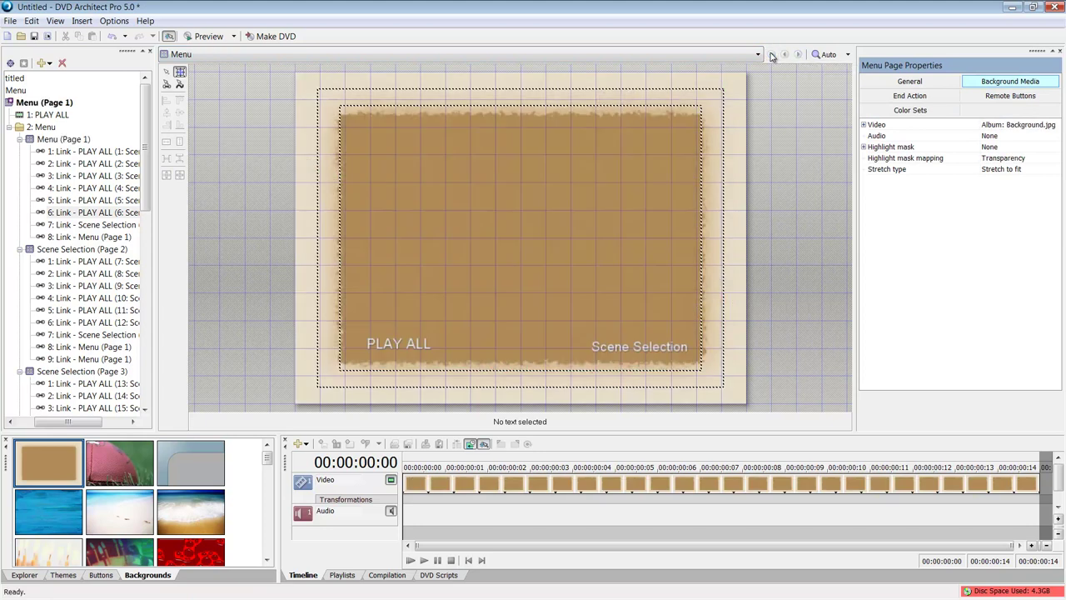
pyautogui.rightClick(460, 213)
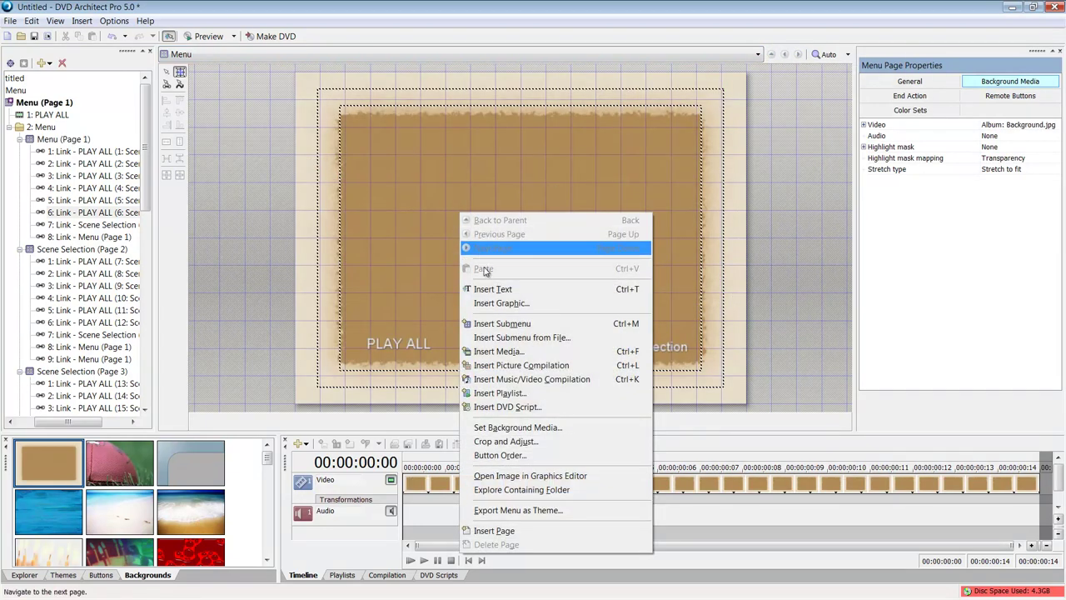
pyautogui.click(521, 352)
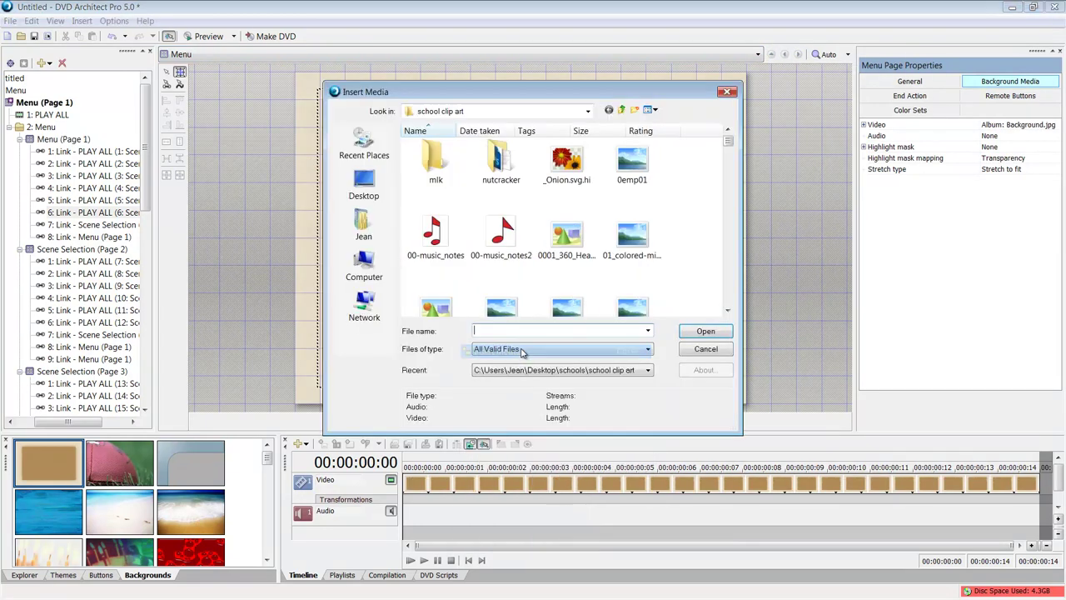
pyautogui.click(623, 113)
pyautogui.click(727, 91)
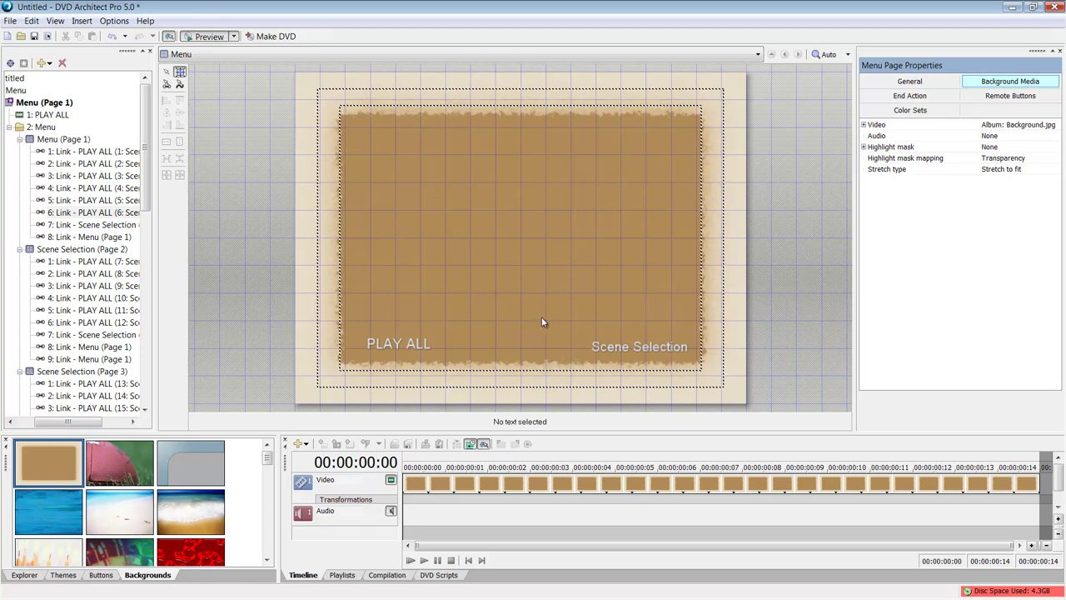
pyautogui.press('F5')
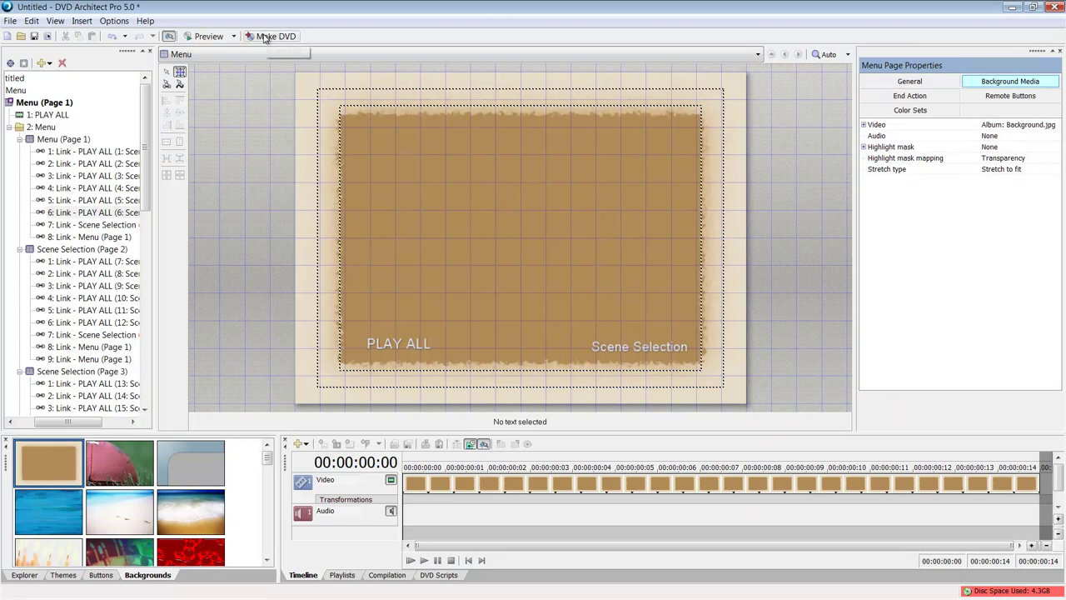
# Relabel the Scene Selection button 'Chapters' and check the result in Preview
pyautogui.click(665, 356)
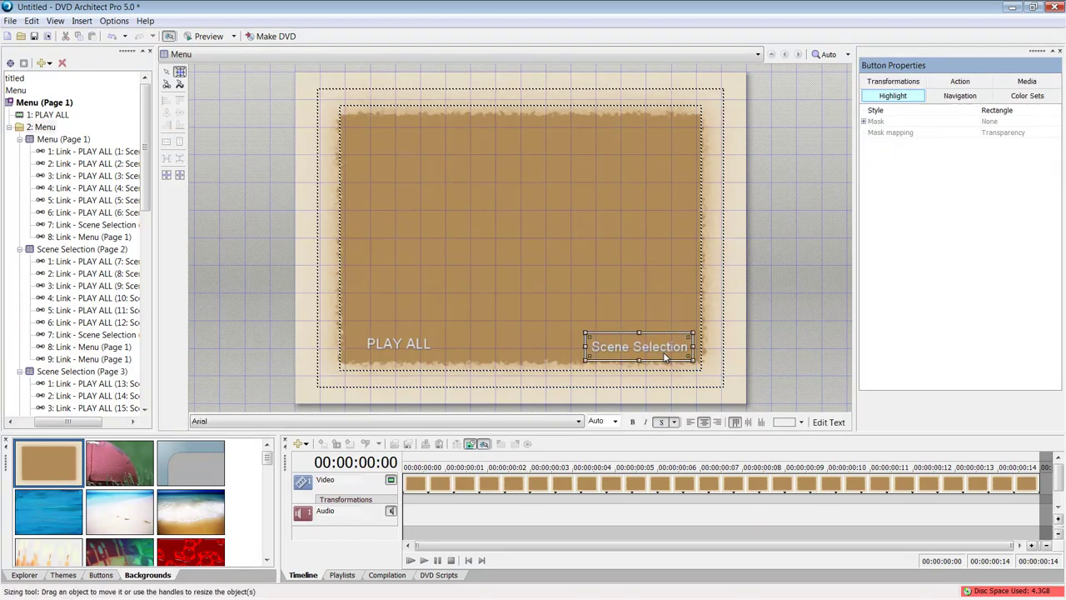
pyautogui.doubleClick(664, 357)
pyautogui.write('Chap')
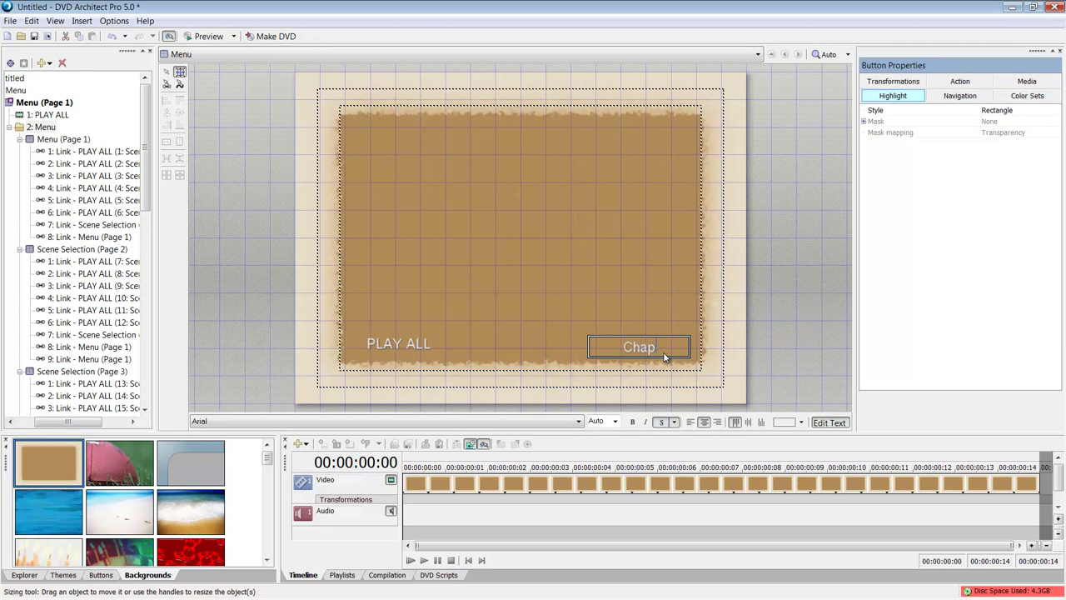
pyautogui.write('ters')
pyautogui.press('Escape')
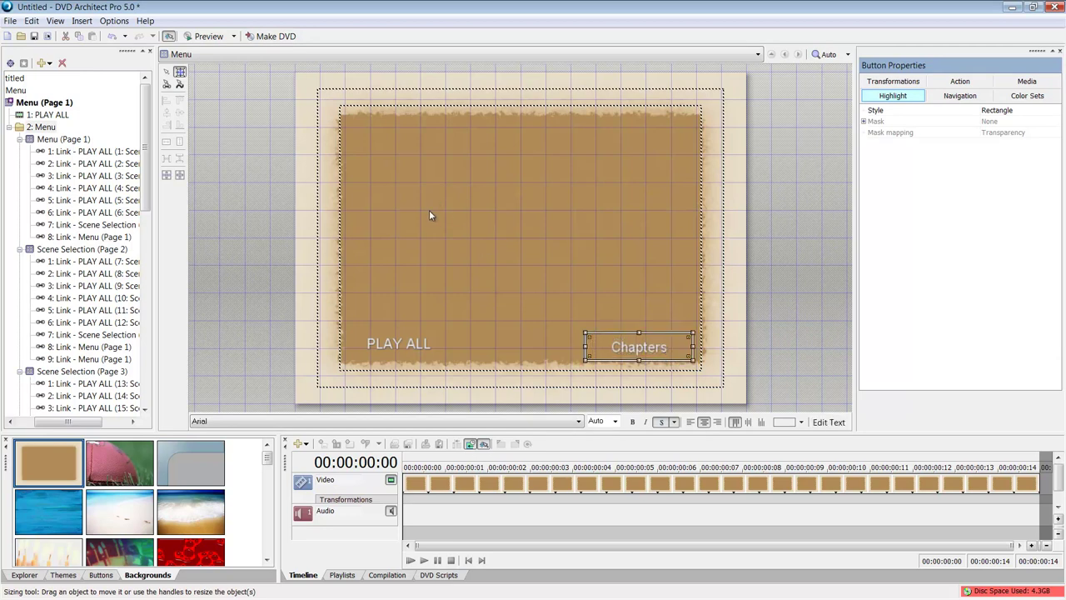
pyautogui.click(208, 37)
pyautogui.click(908, 39)
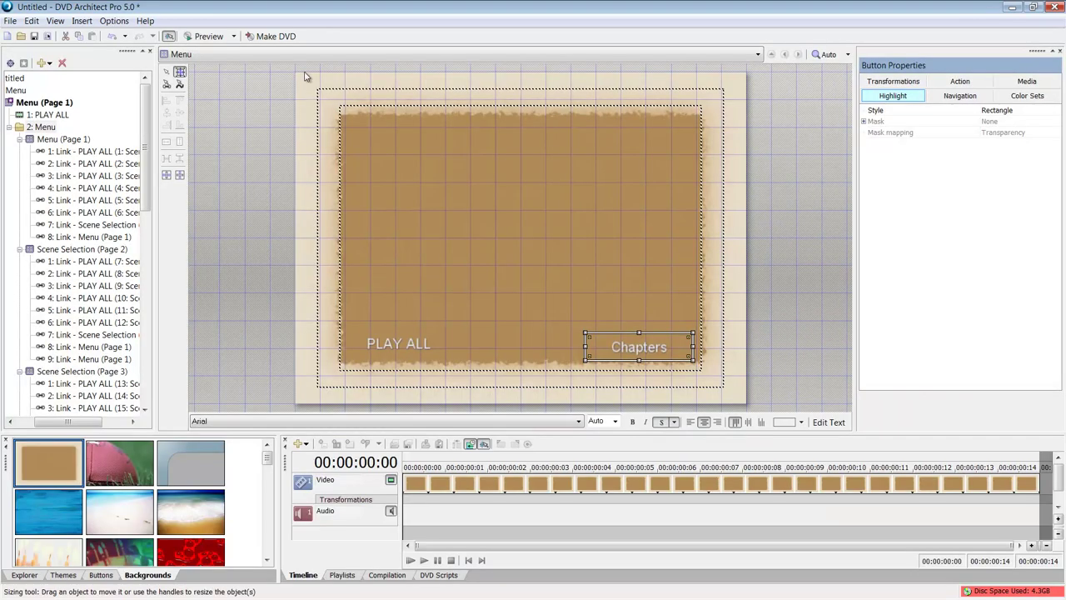
# Launch Make DVD with Burn, keeping the default prepare folder, and continue to the message review
pyautogui.click(276, 38)
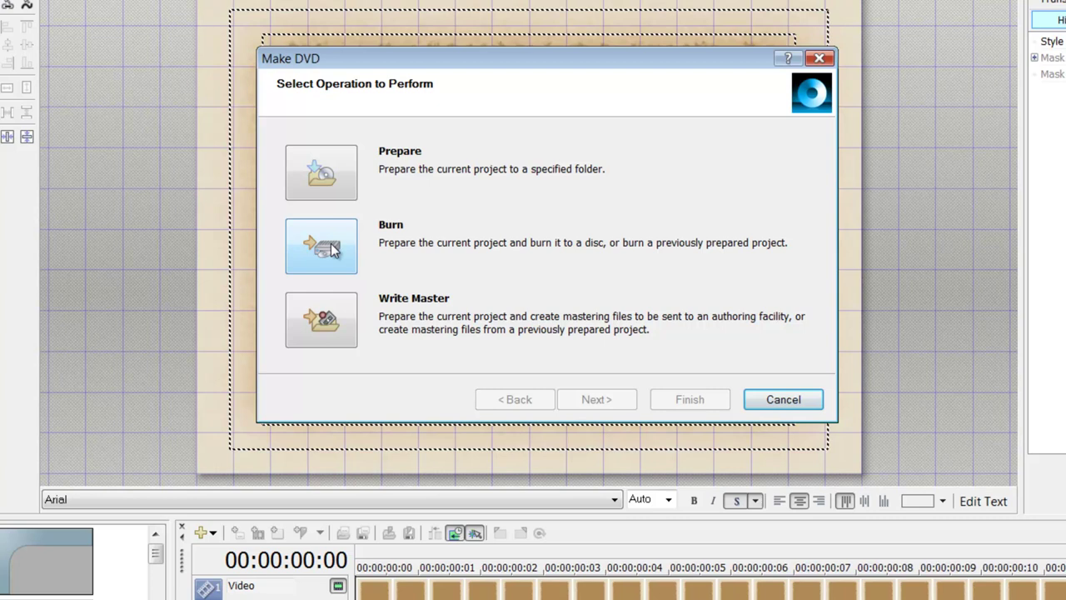
pyautogui.click(331, 245)
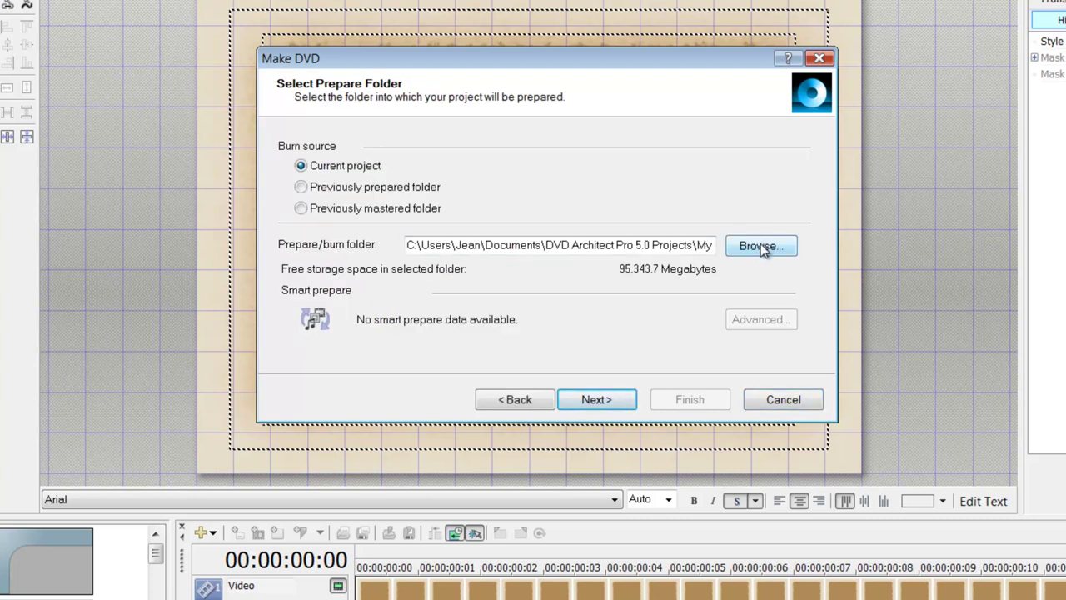
pyautogui.moveTo(485, 245); pyautogui.dragTo(733, 258)
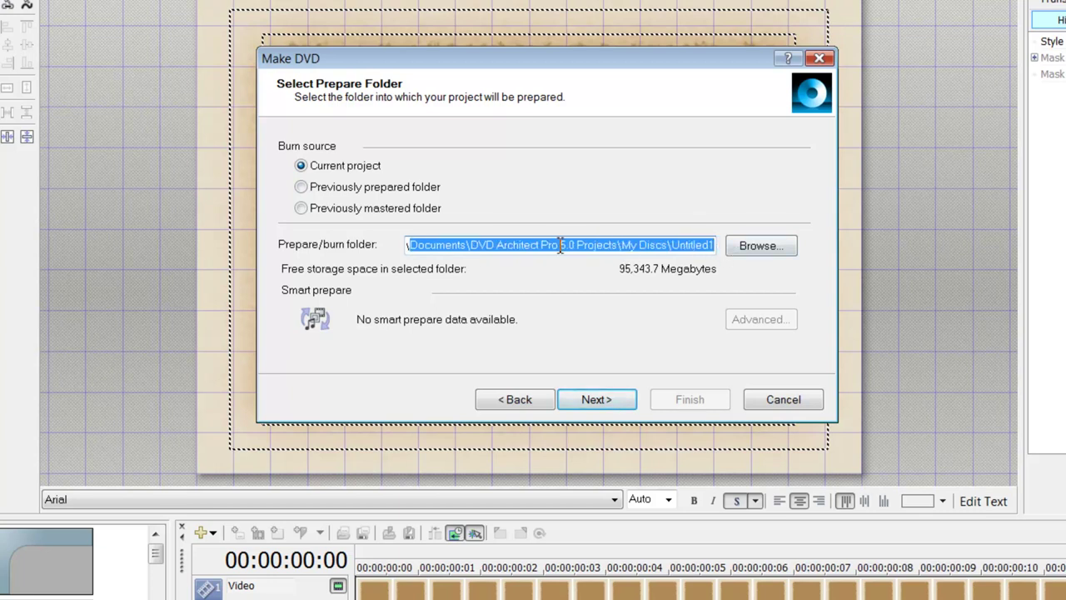
pyautogui.click(601, 403)
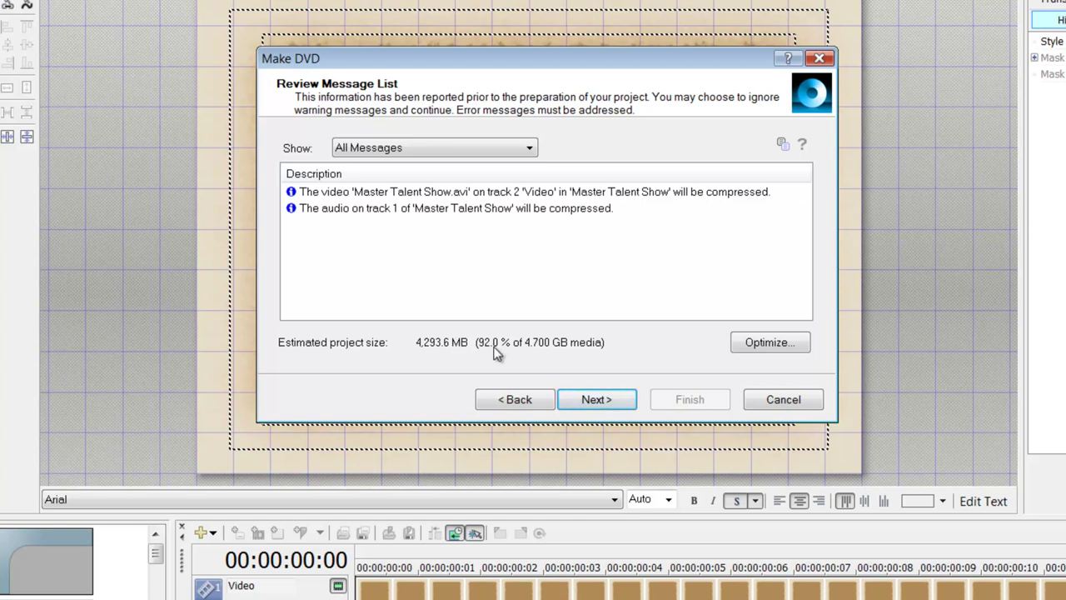
pyautogui.click(768, 343)
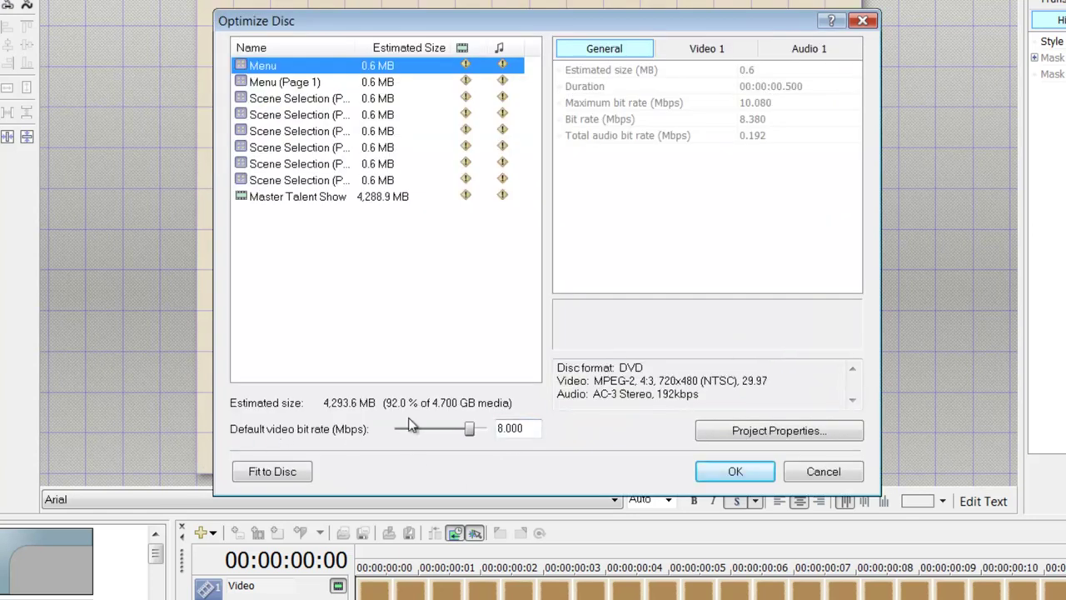
pyautogui.click(289, 473)
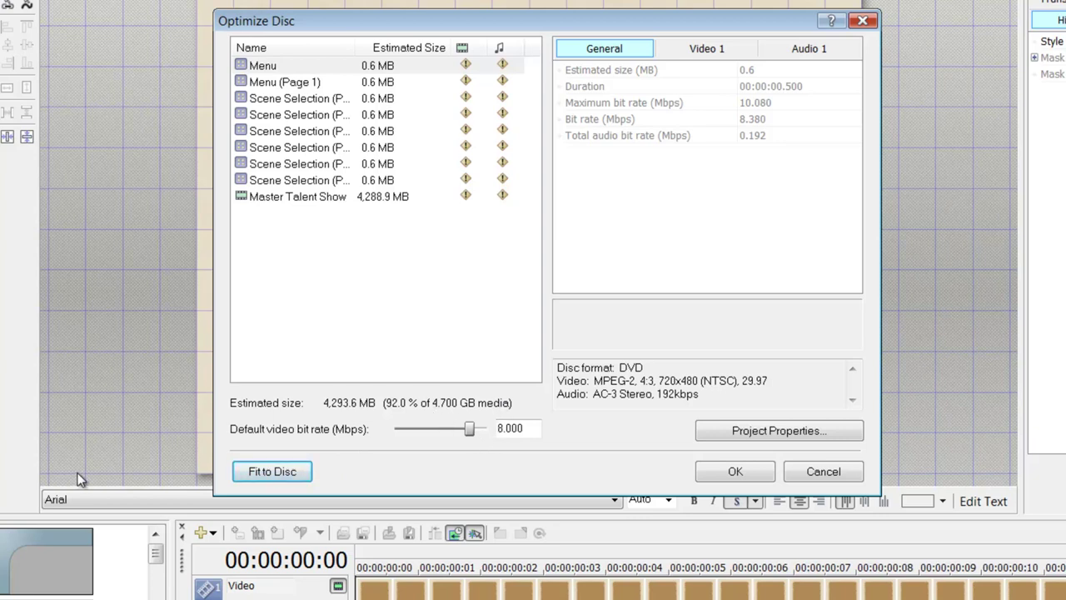
pyautogui.click(733, 469)
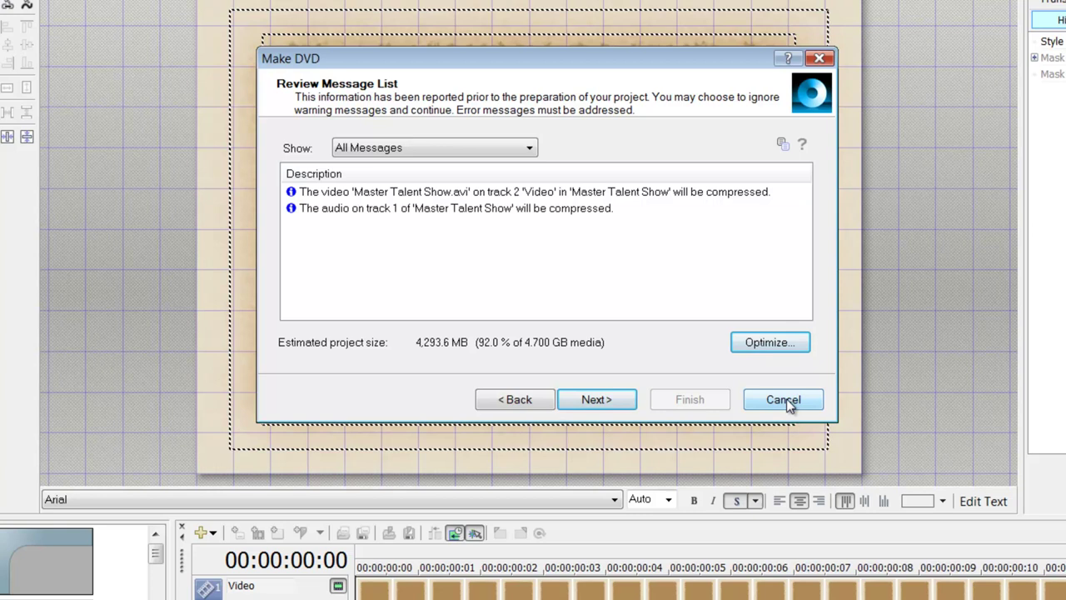
# Continue the Make DVD wizard into the subtitle and menu highlight mask check
pyautogui.click(622, 403)
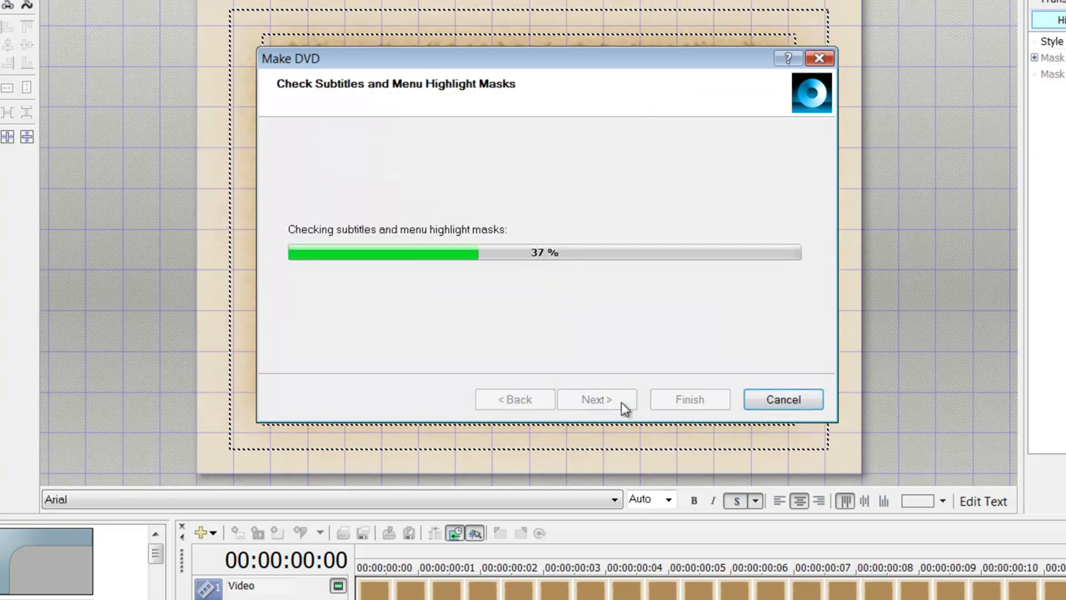